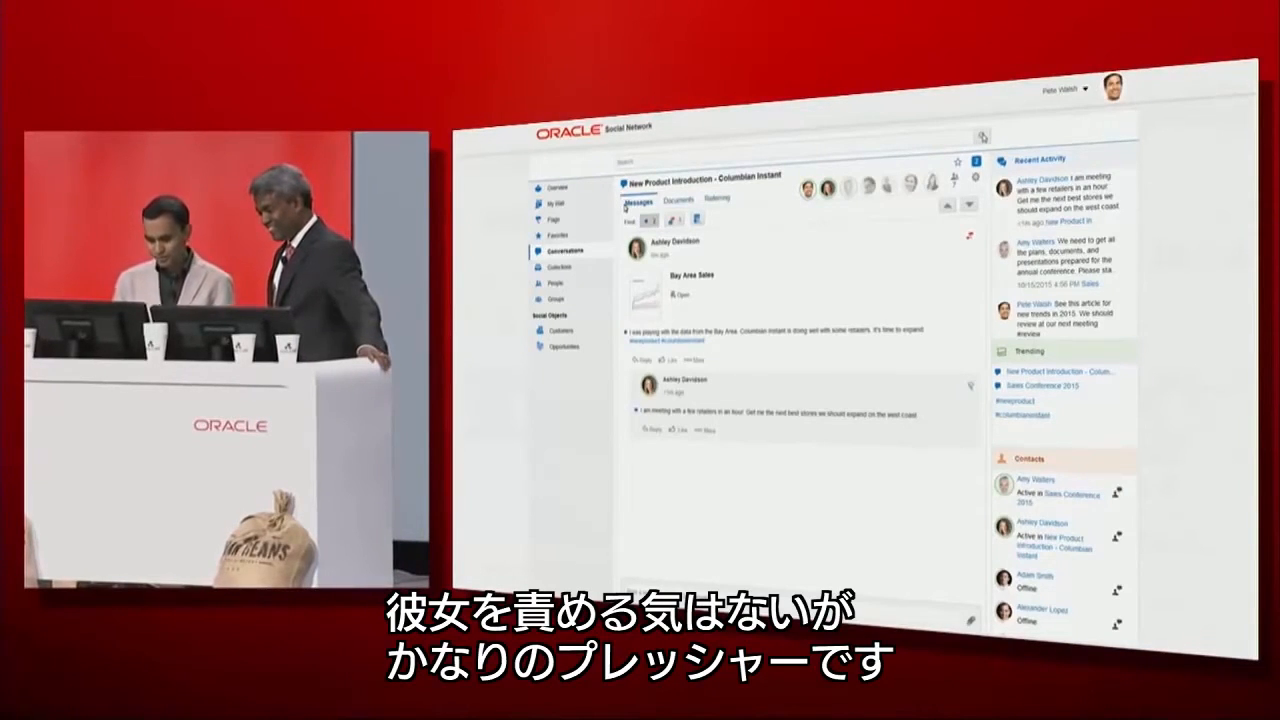
Step: Reply "OK - will do" to the colleague's message asking for the next best stores on the west coast
left_click(647, 430)
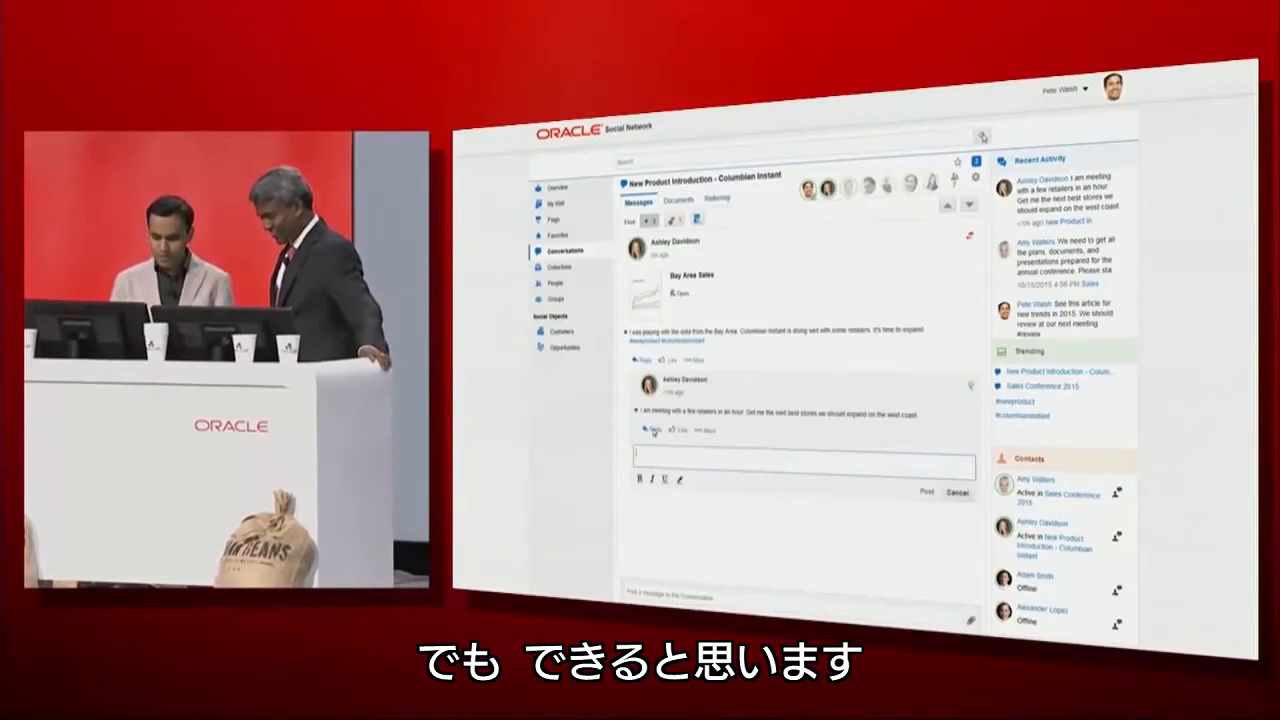
type("OK - will do")
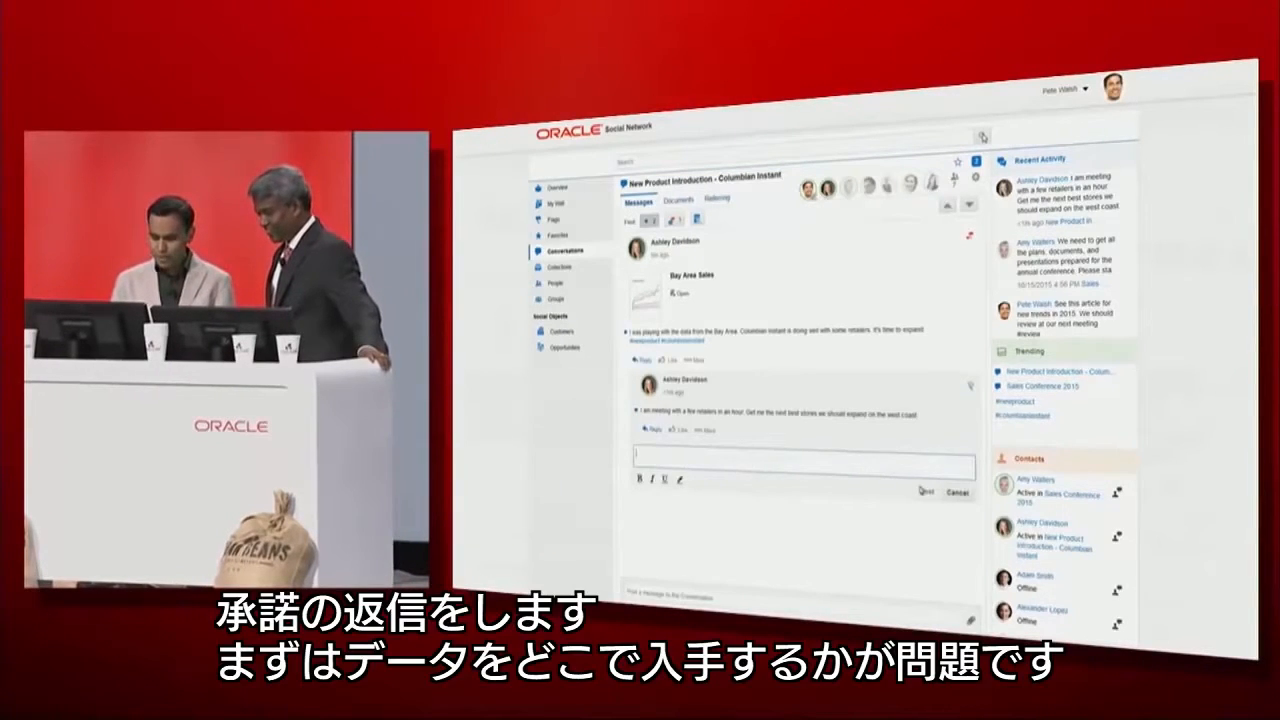
left_click(925, 491)
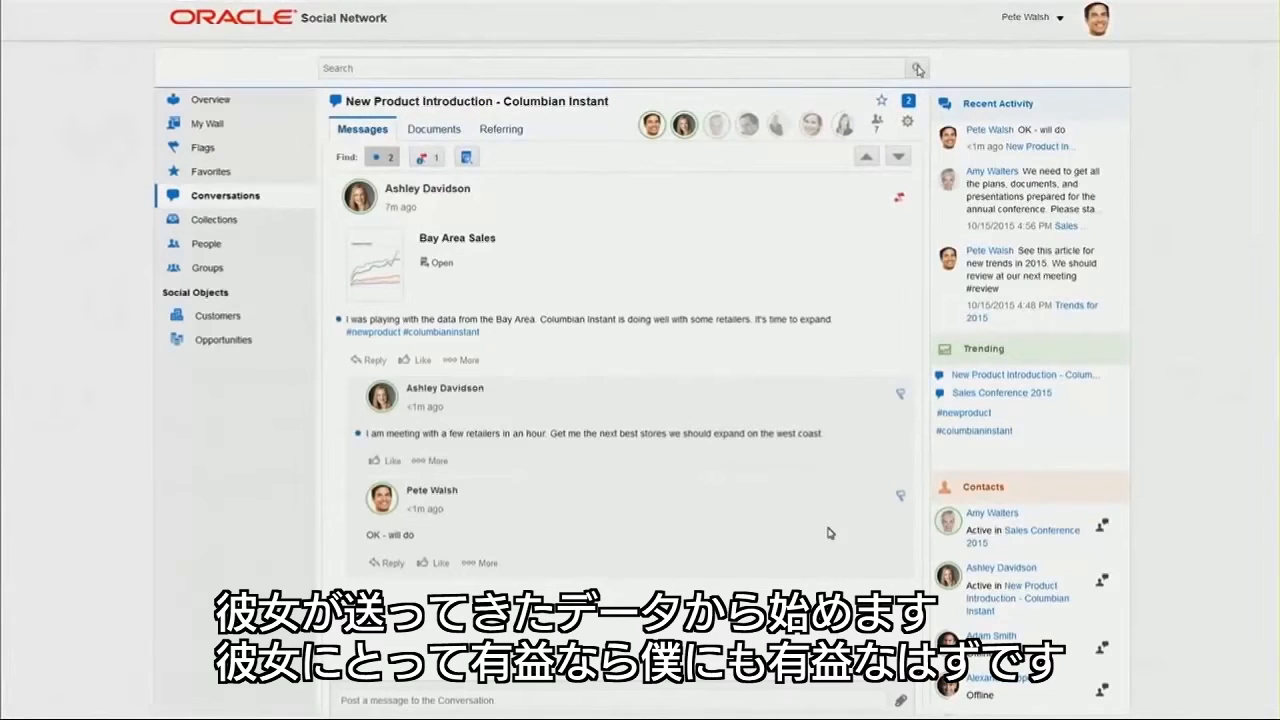
Step: Open the Bay Area Sales project attached to the conversation and switch it from presentation to editing mode
left_click(437, 265)
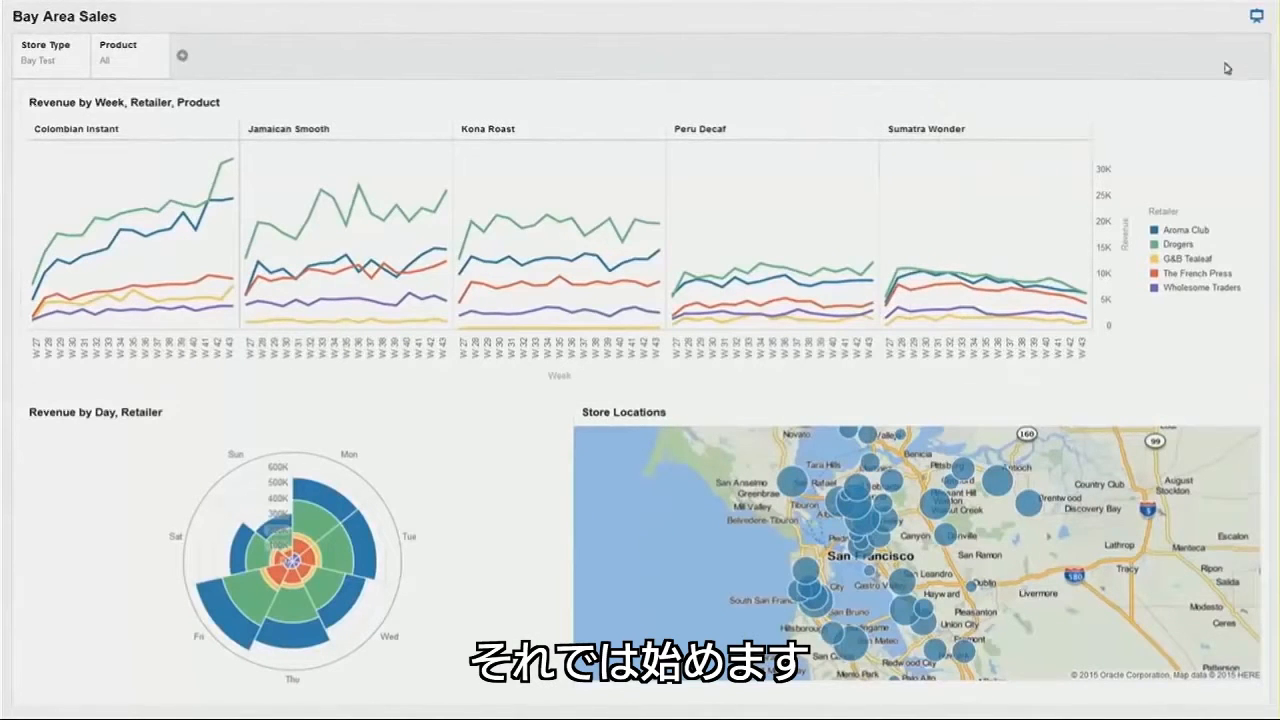
left_click(1253, 18)
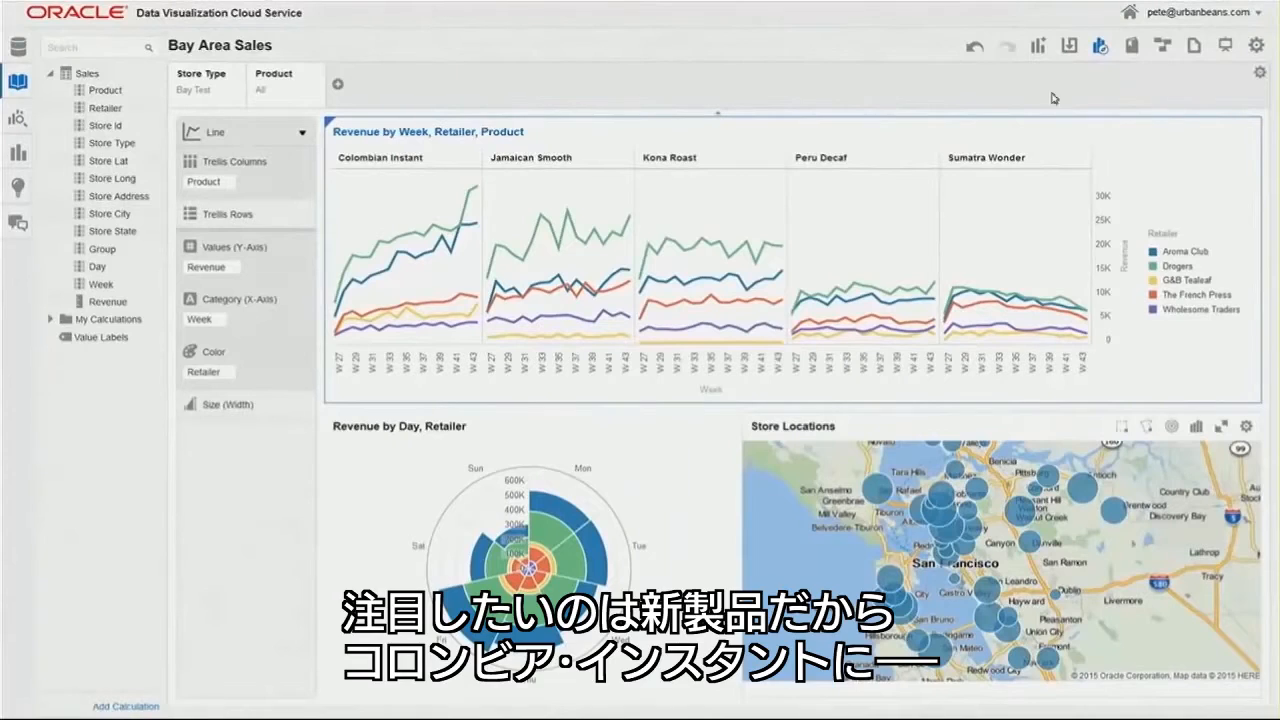
Step: Filter the Bay Area Sales canvas by product to show only Colombian Instant
left_click(290, 90)
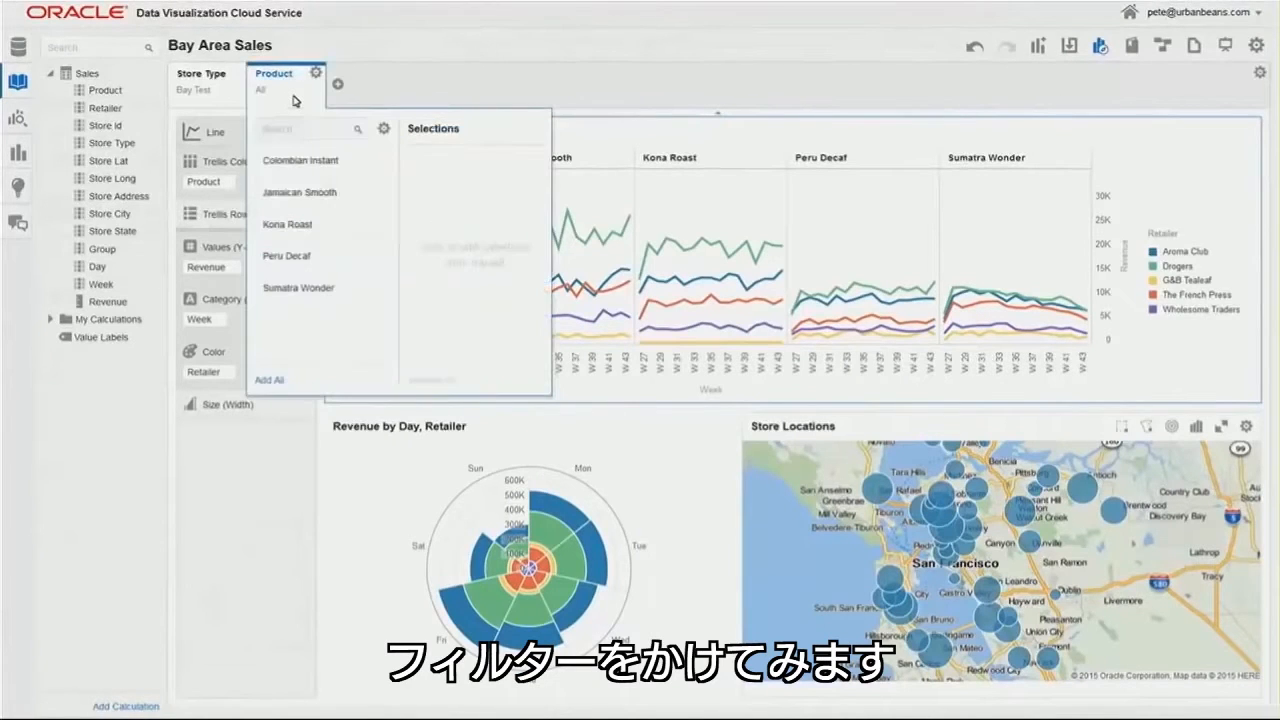
left_click(300, 160)
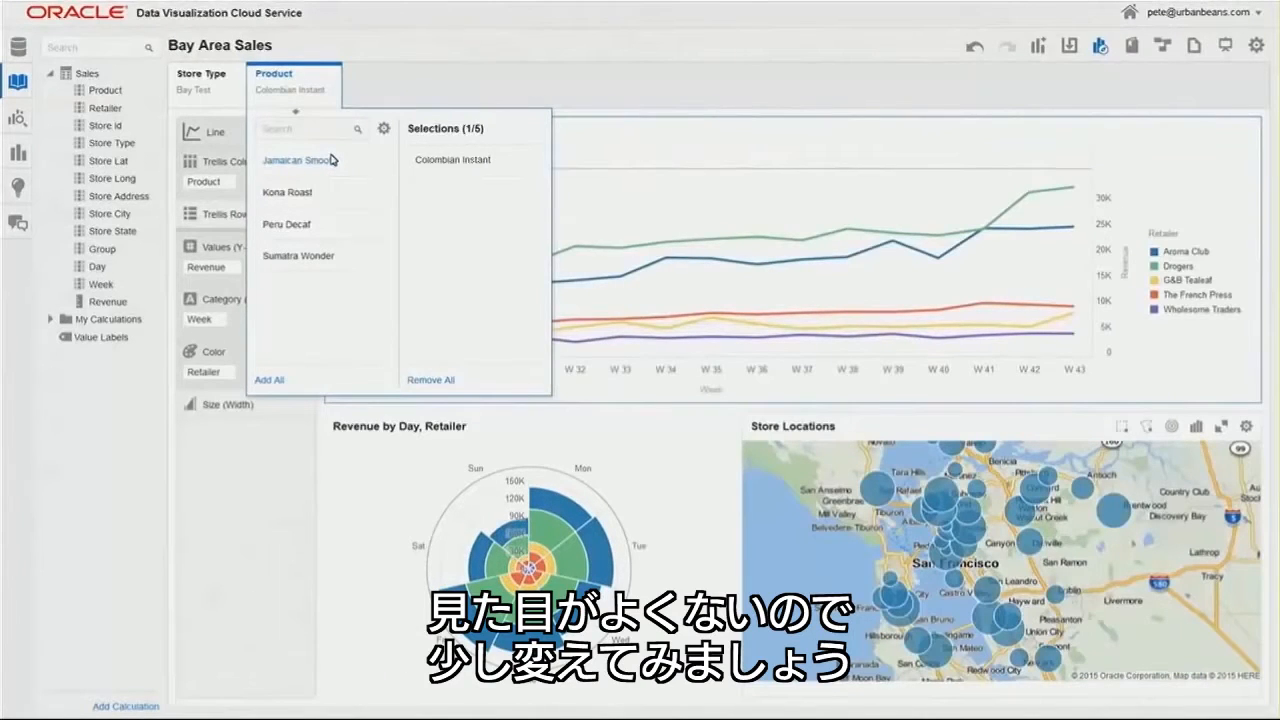
left_click(374, 94)
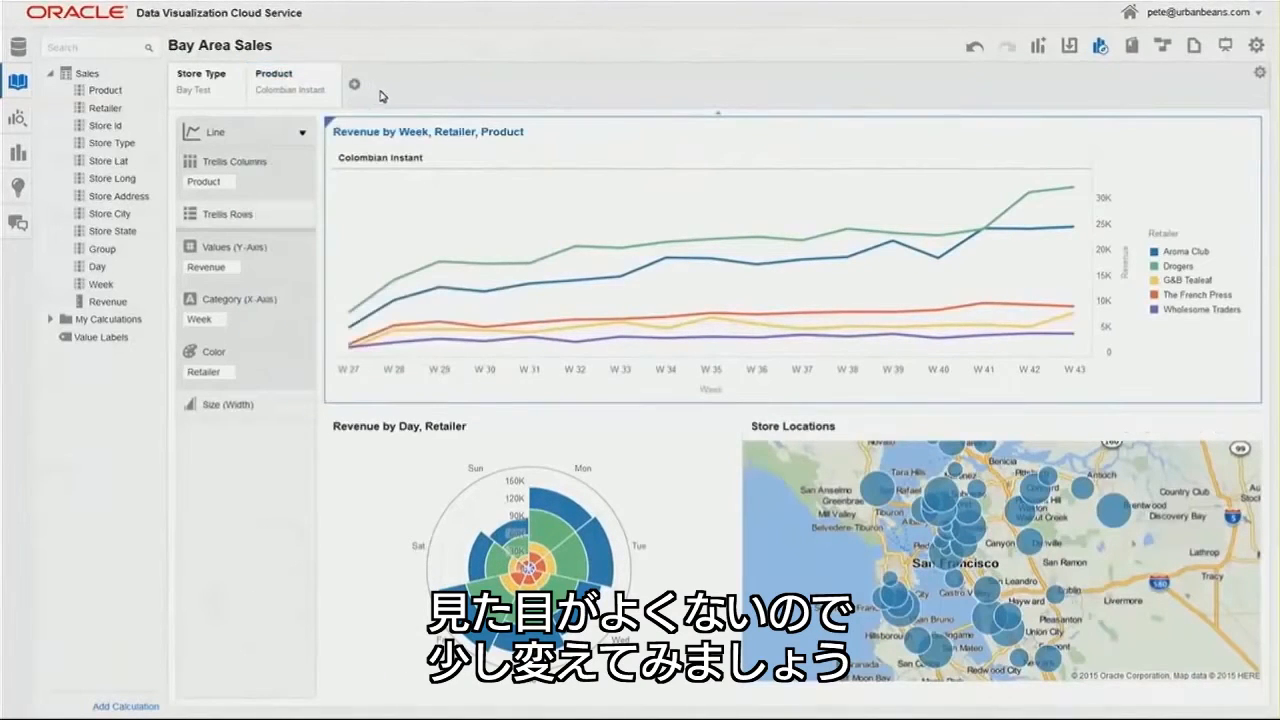
Step: Change the weekly revenue line chart to an Area chart and move the Store Locations map to the right of both charts
left_click(302, 136)
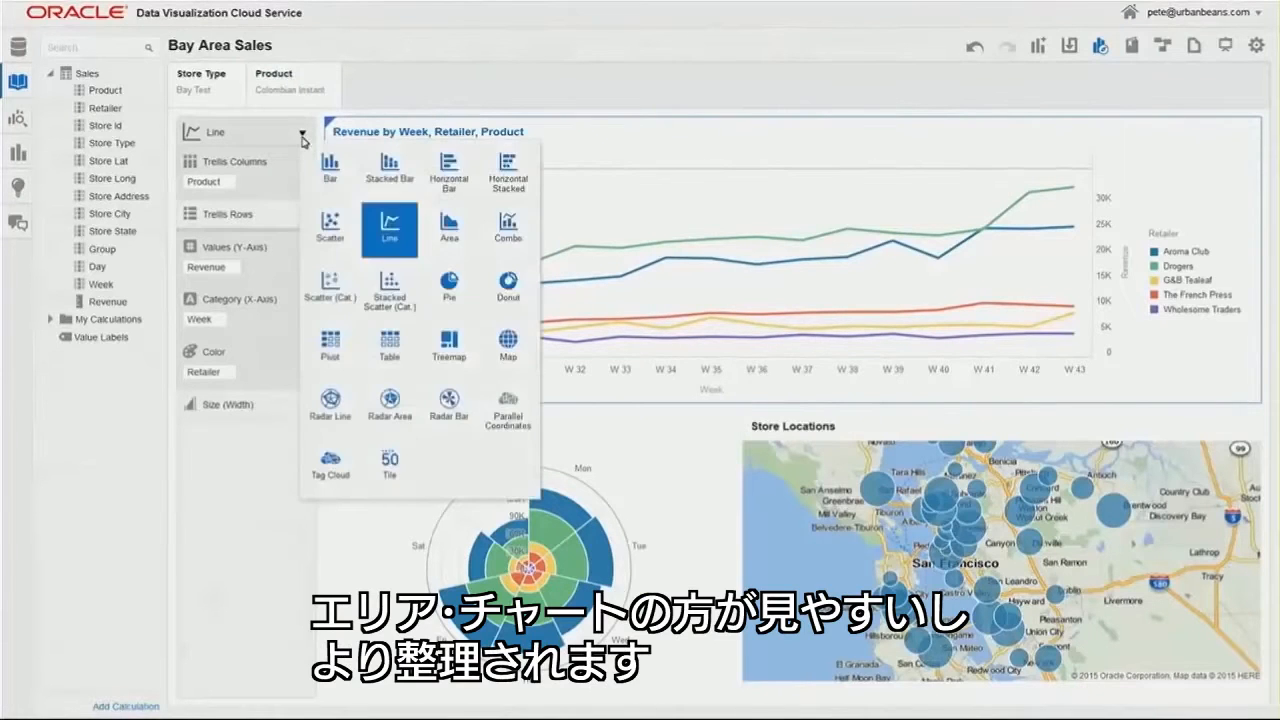
left_click(445, 233)
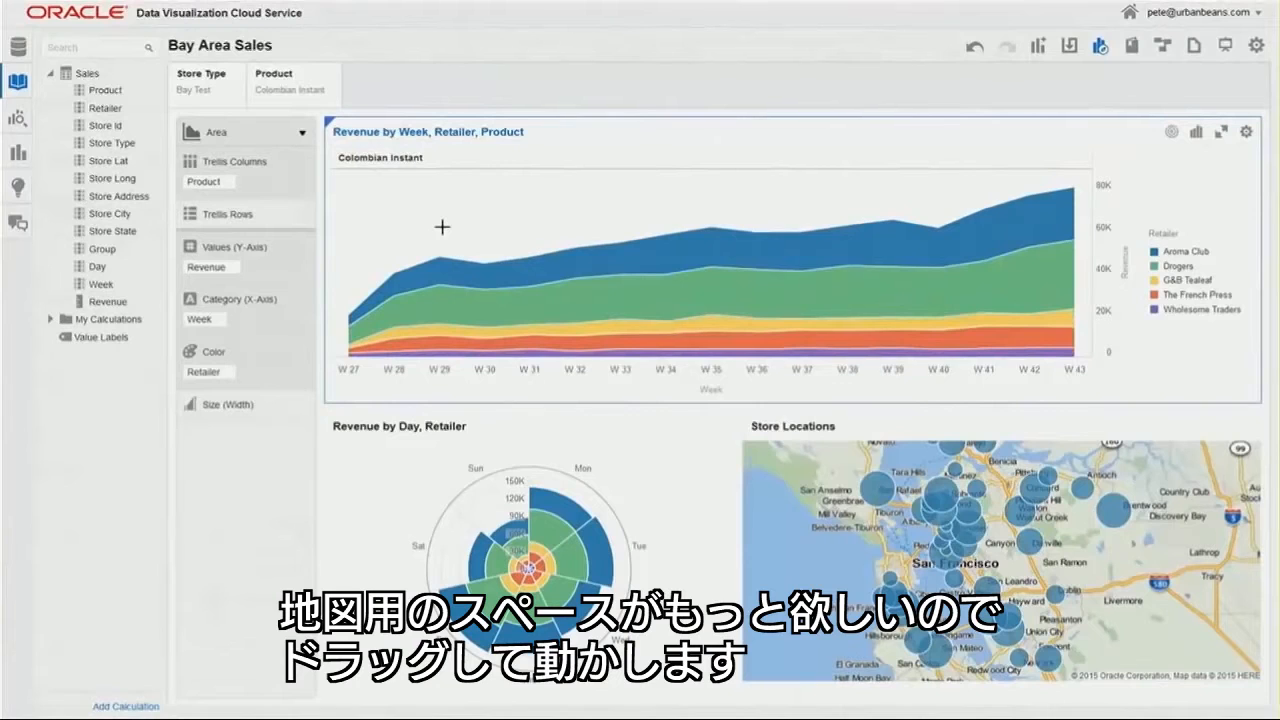
left_click_drag(870, 421, 1268, 404)
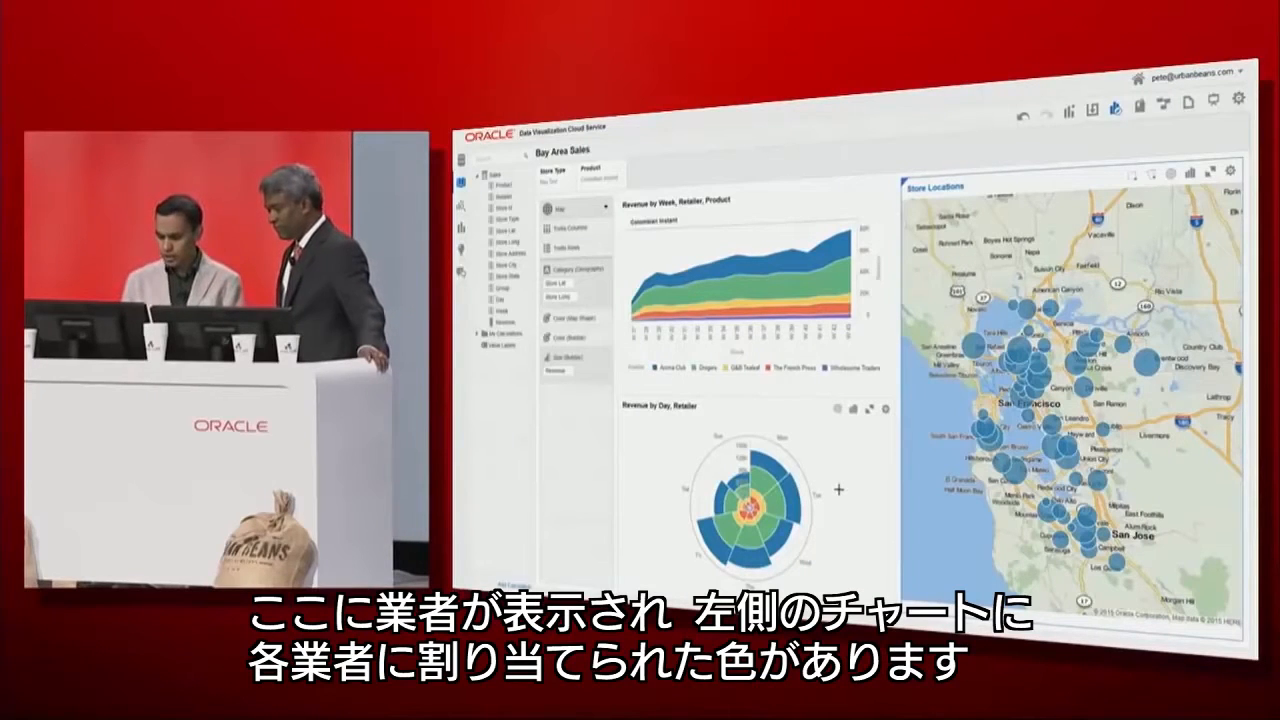
Step: Highlight the Aroma Club segments in the daily revenue radar chart to examine that retailer's stores on the map
left_click(796, 506)
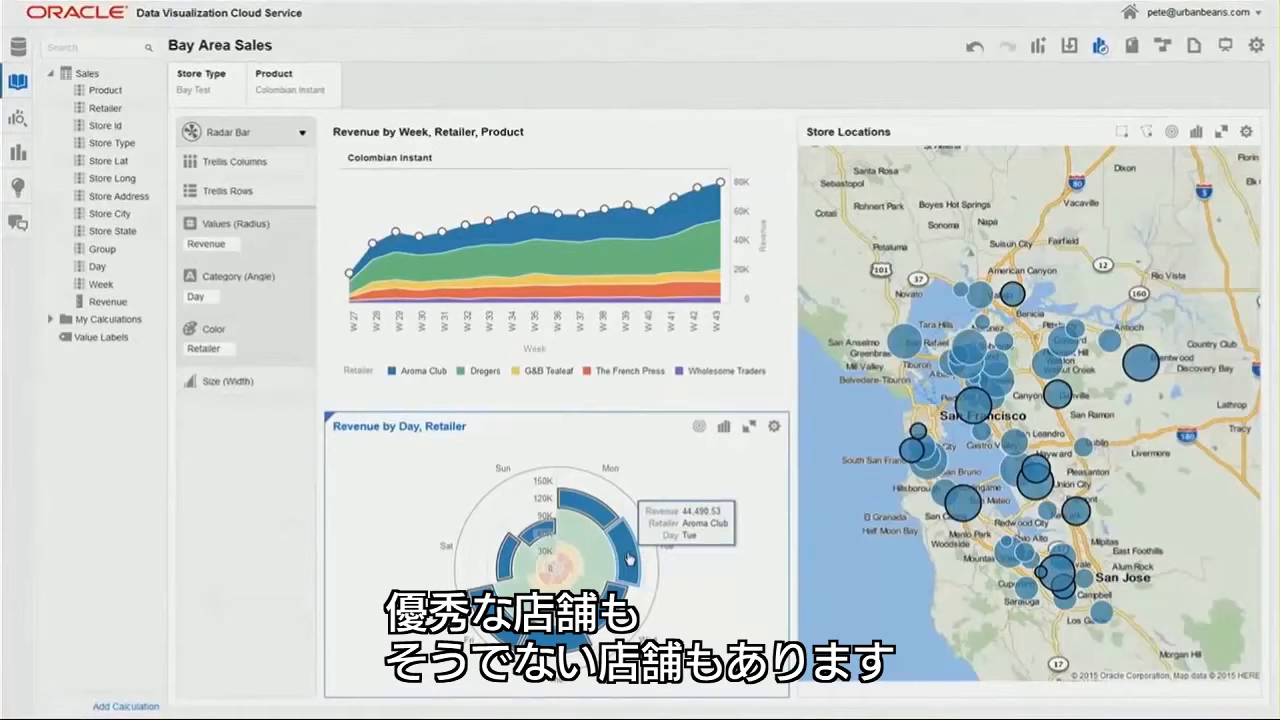
mouse_move(601, 561)
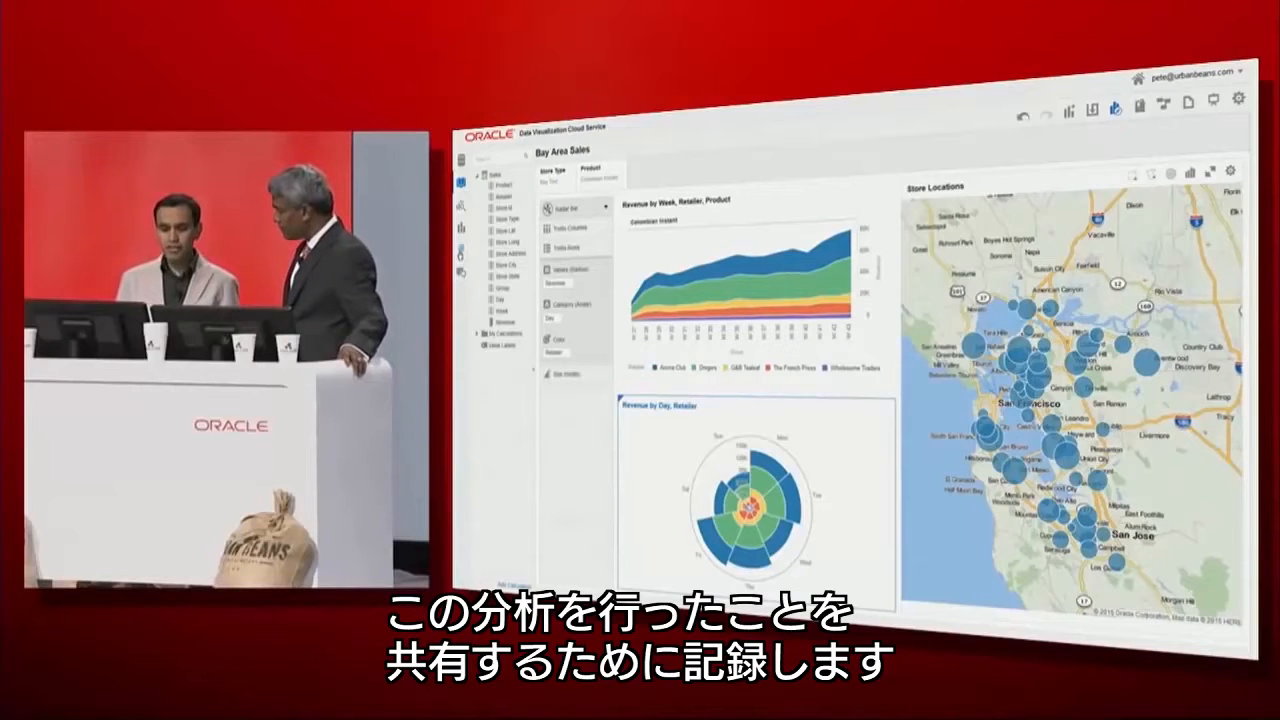
Step: Record the current analysis as an insight titled "Not due to retailers"
left_click(461, 253)
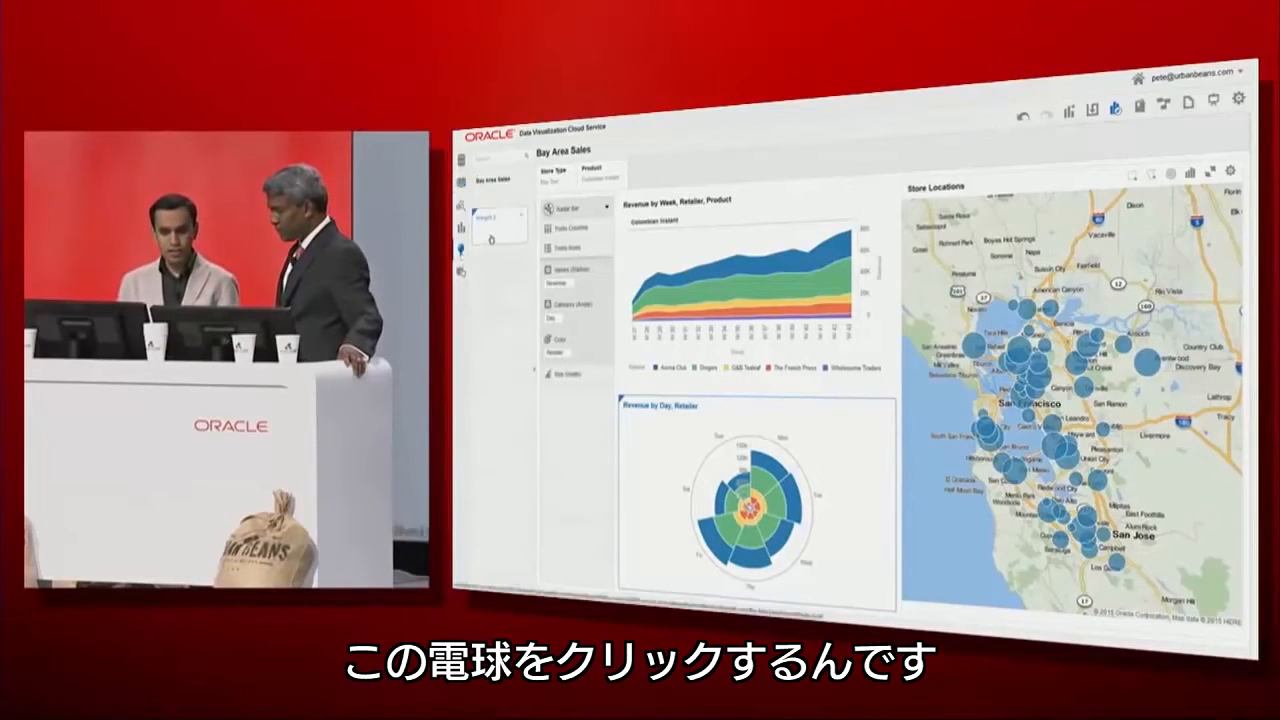
left_click(511, 217)
key("ctrl+a")
type("Not re retailers")
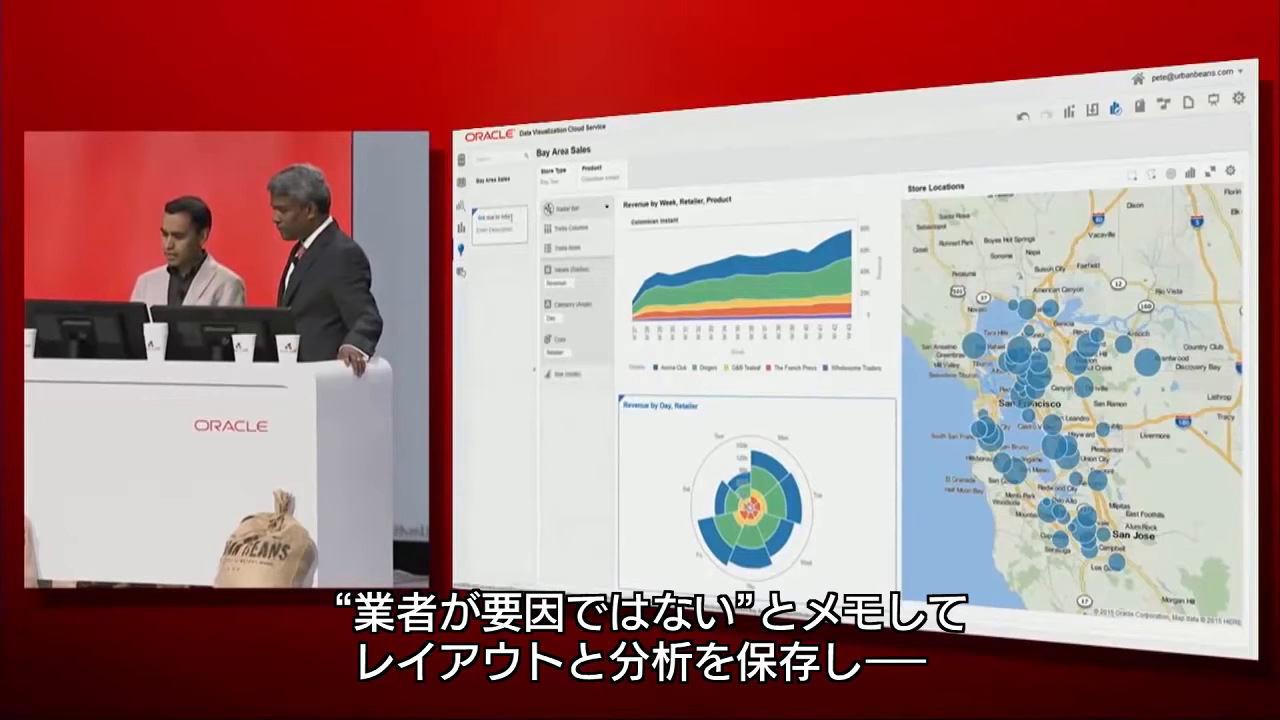
left_click(523, 256)
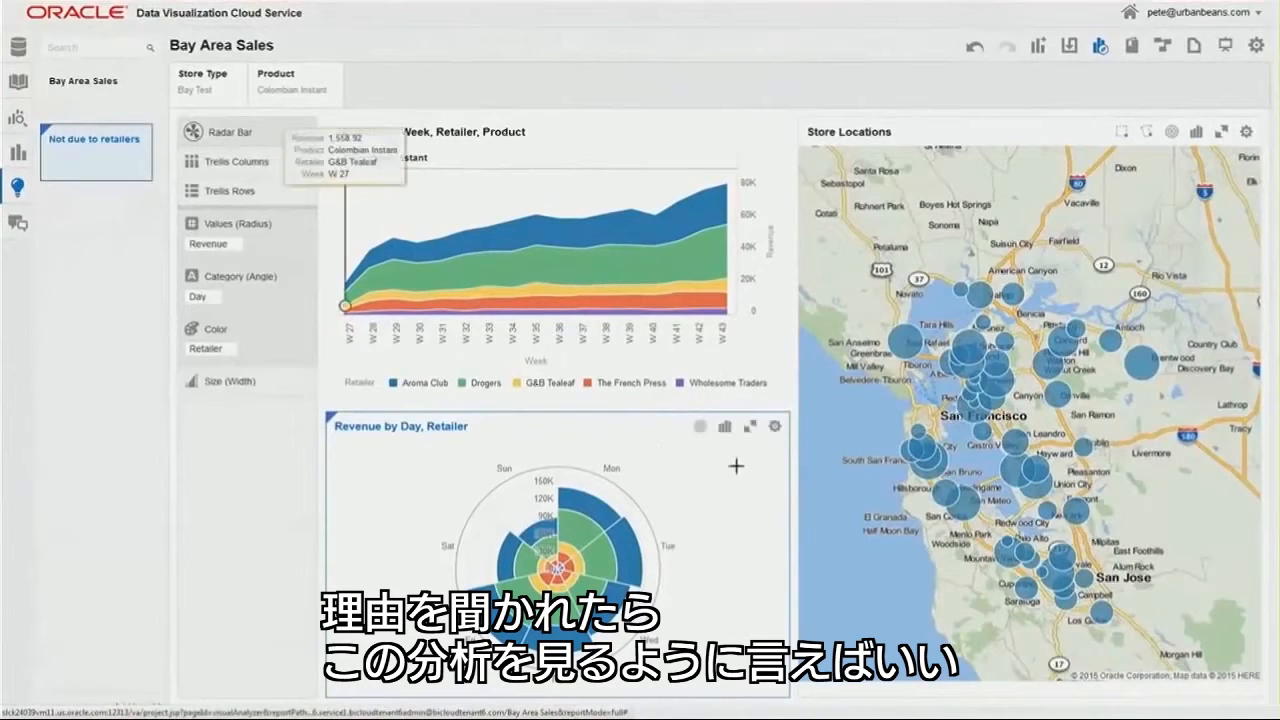
Step: Delete the Revenue by Day and Revenue by Week visualizations, keeping only the Store Locations map on the canvas
left_click(774, 426)
left_click(818, 570)
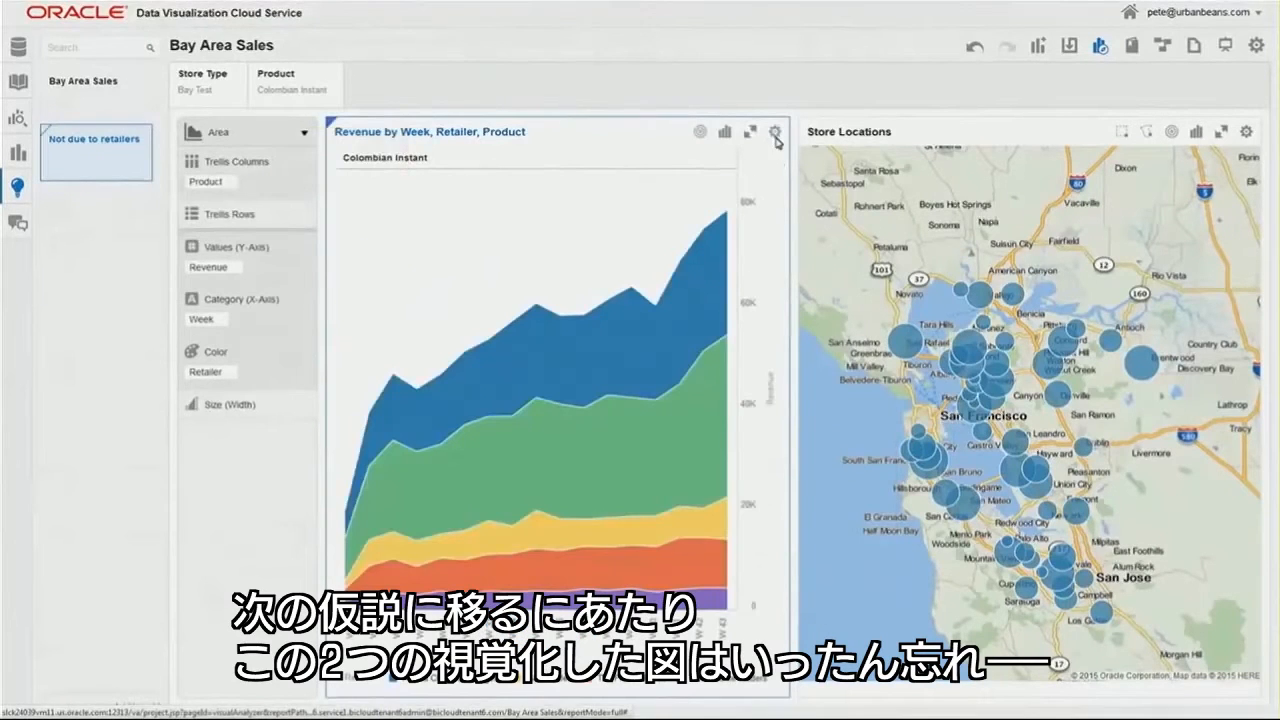
left_click(774, 131)
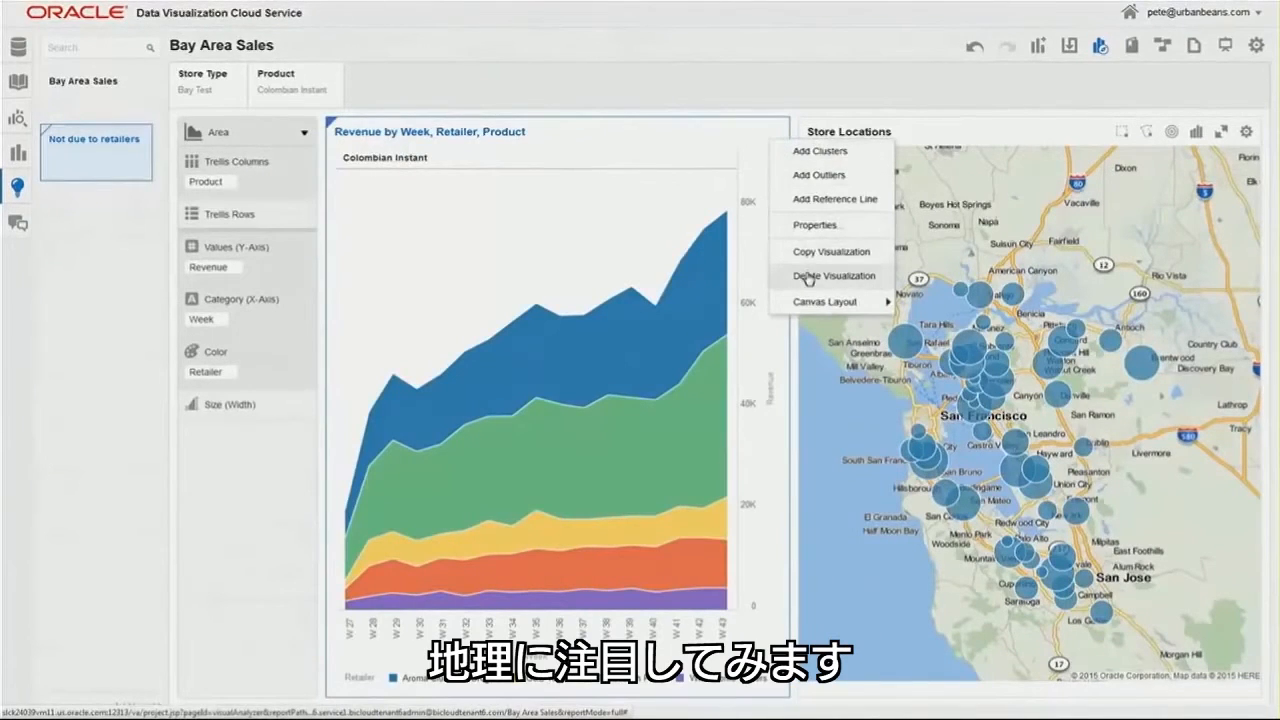
left_click(808, 278)
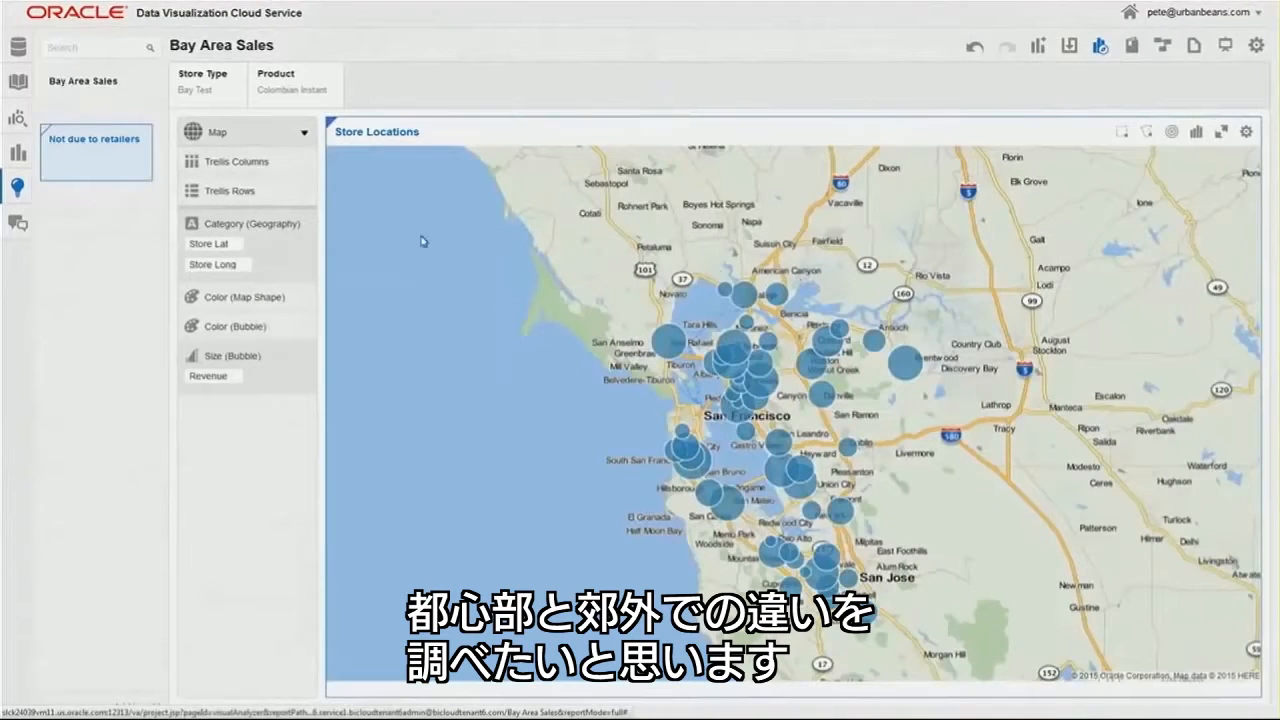
Step: Create a chart of Revenue by Store Id to the left of the Store Locations map
left_click(17, 84)
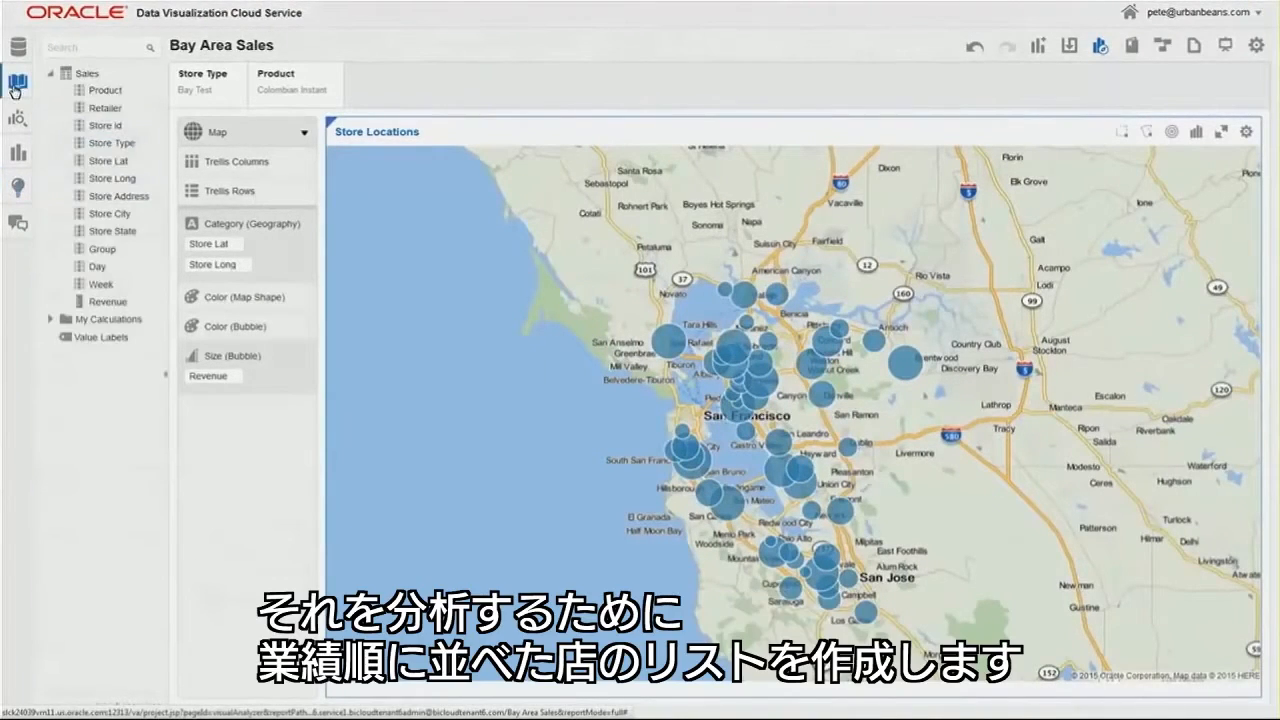
left_click(101, 127)
left_click(110, 302, "ctrl")
left_click_drag(112, 306, 322, 226)
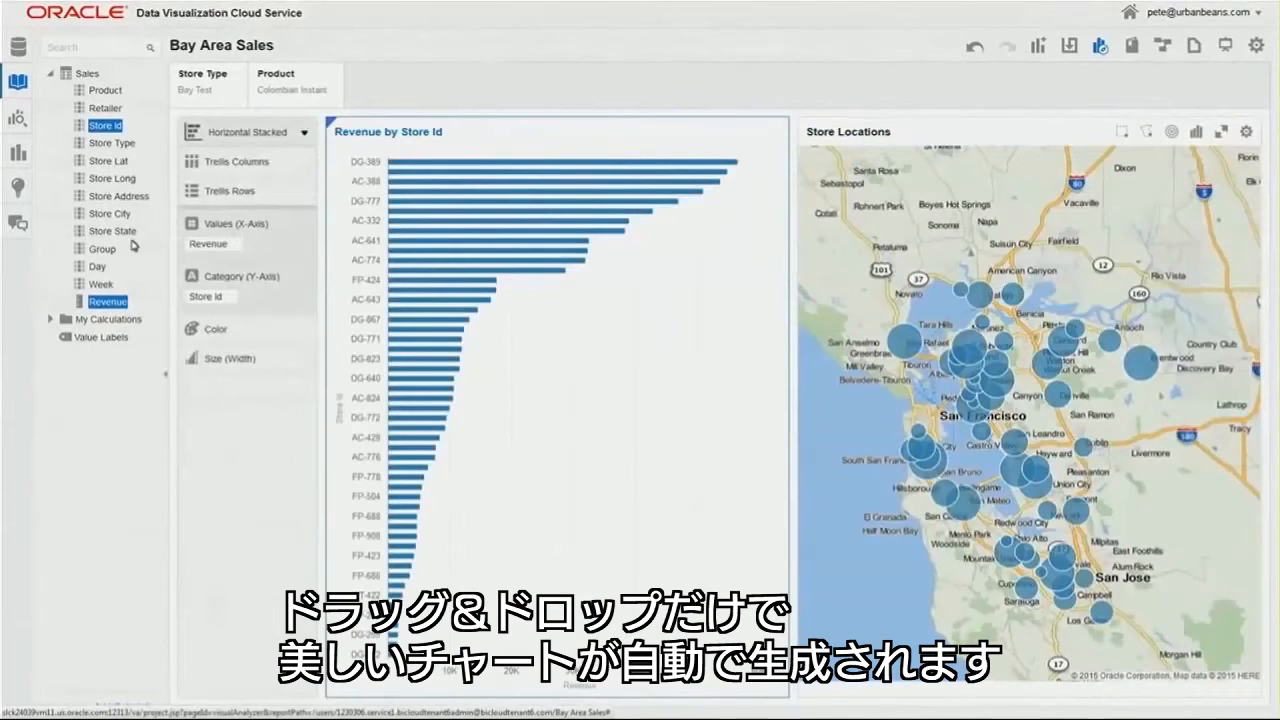
Step: Color the store revenue chart by Retailer and change its type to Stacked Bar
mouse_move(106, 108)
left_mouse_down()
mouse_move(234, 278)
mouse_move(246, 330)
left_mouse_up()
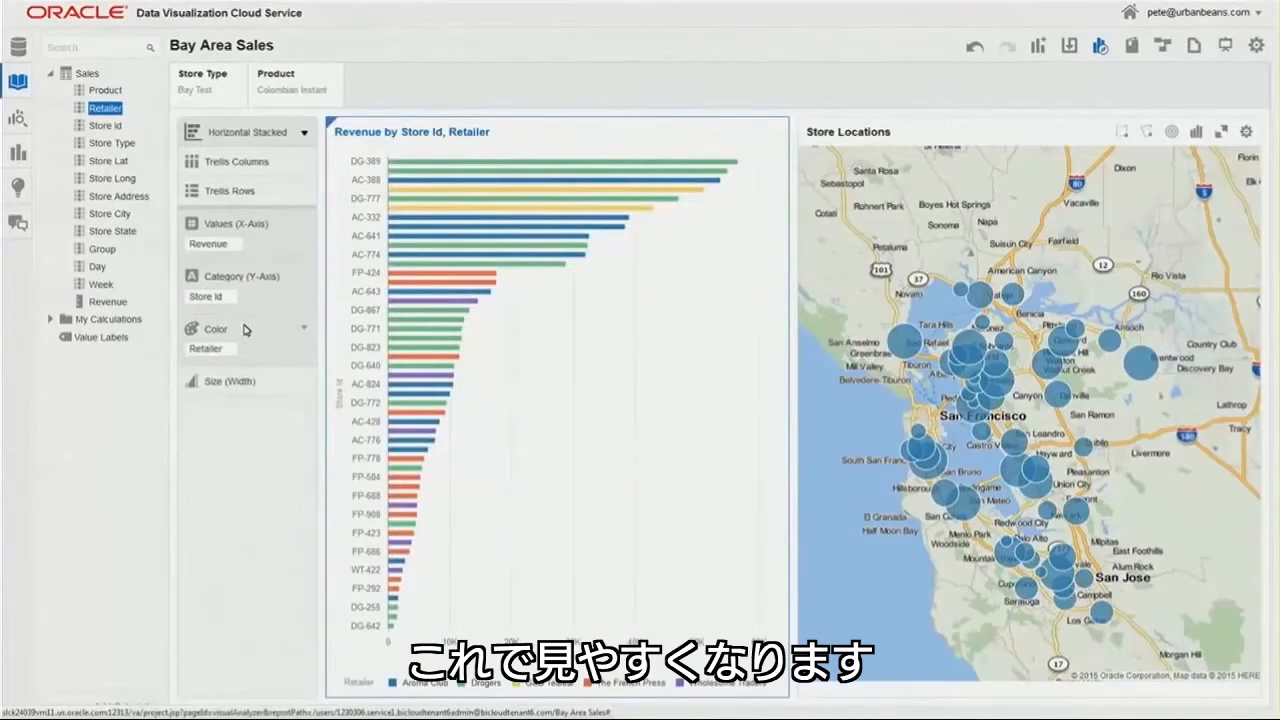
left_click(305, 134)
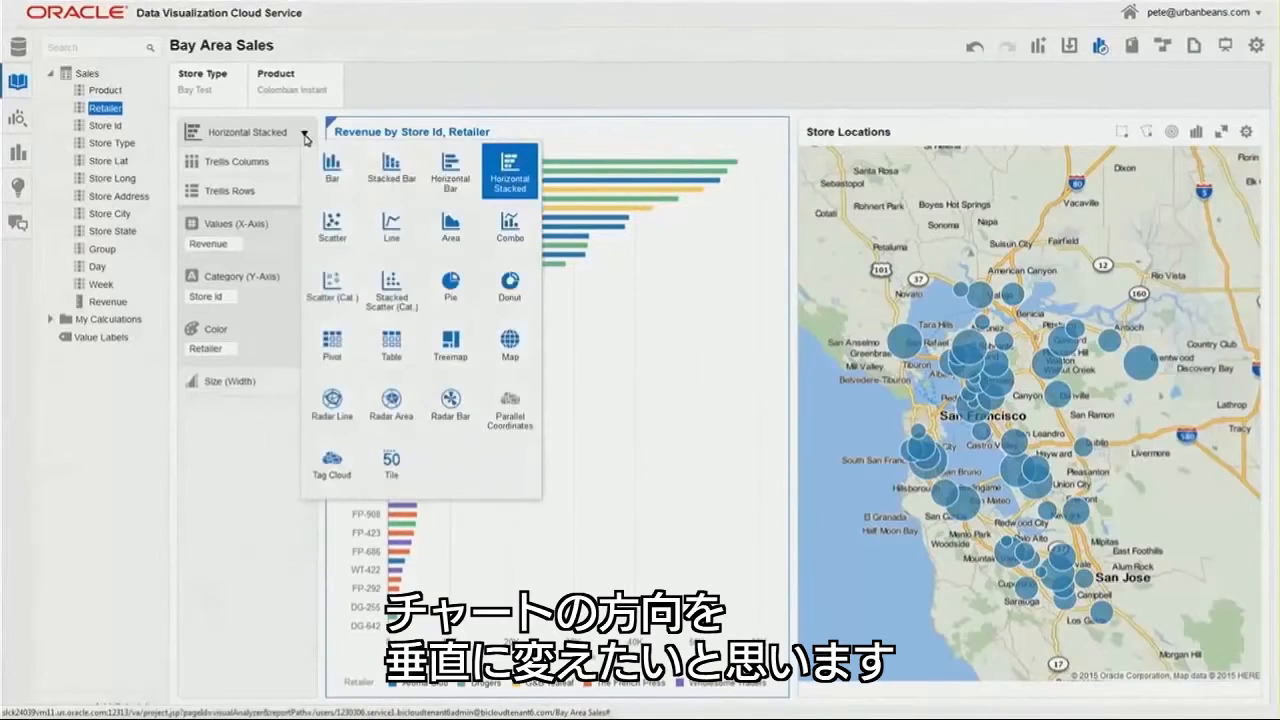
left_click(407, 171)
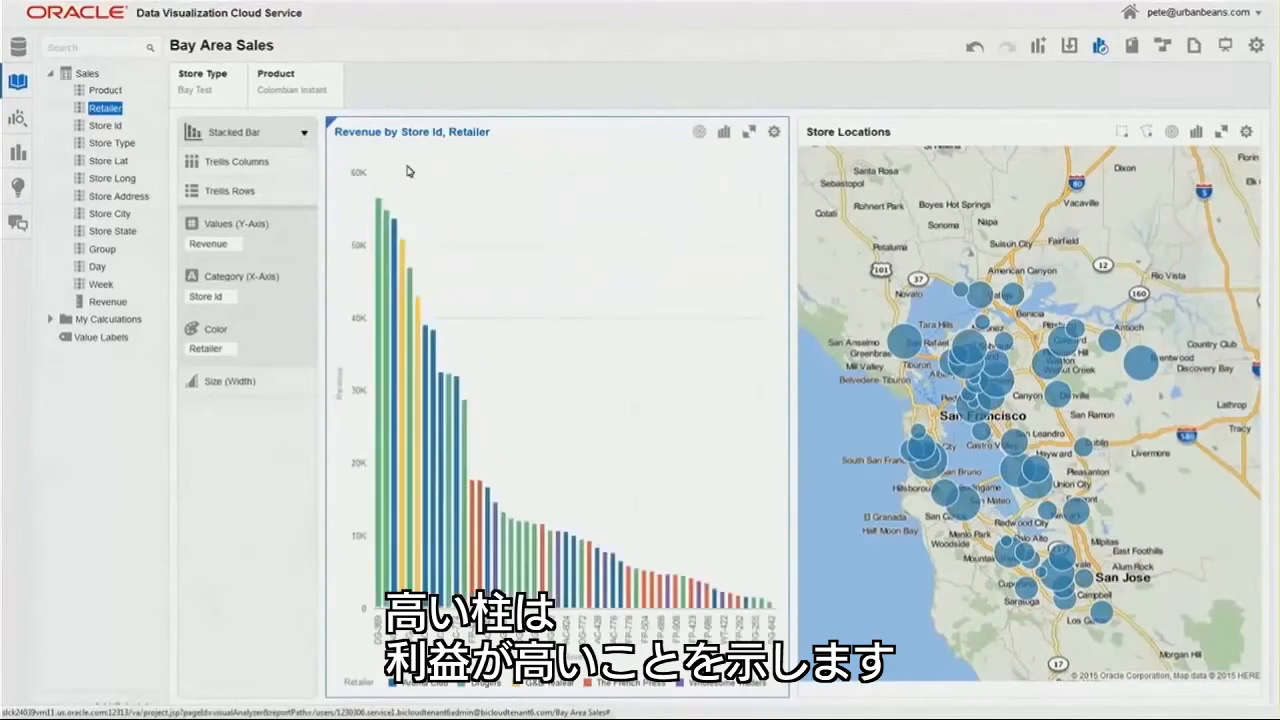
Step: Select the store with the tallest bar, and then all the highest-revenue bars, to examine their locations on the map
left_click(380, 209)
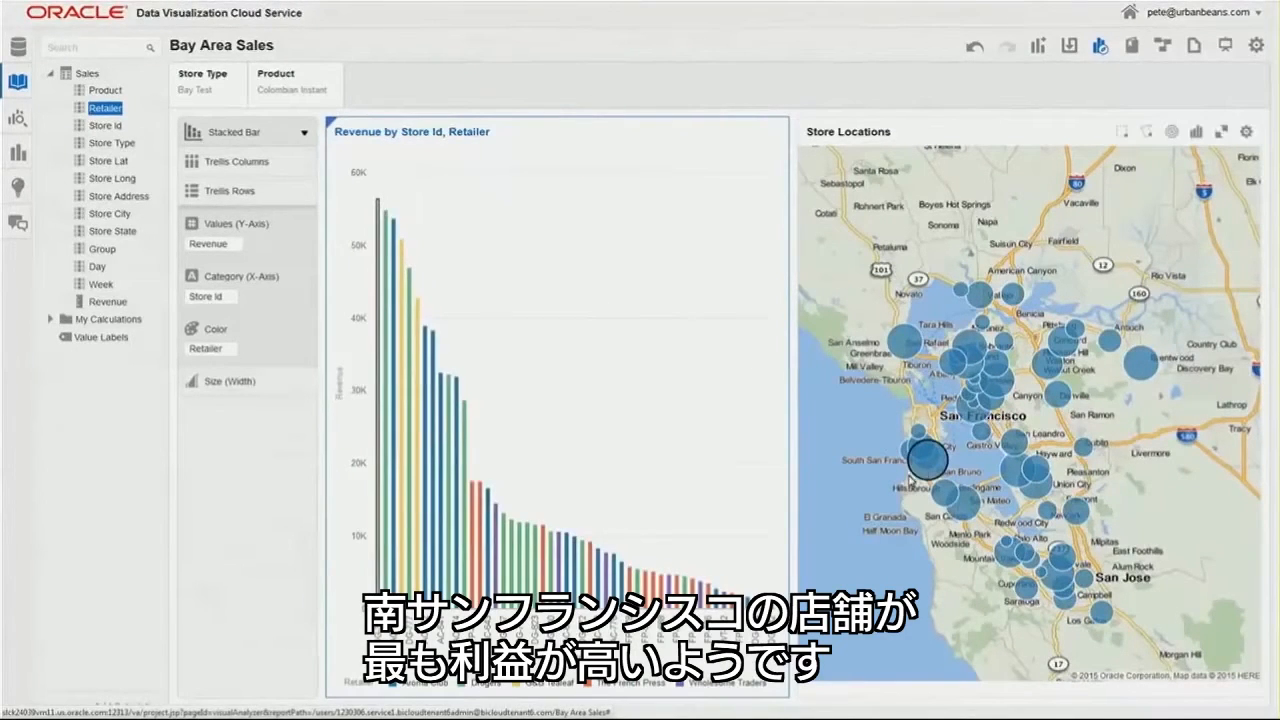
left_click_drag(505, 428, 357, 193)
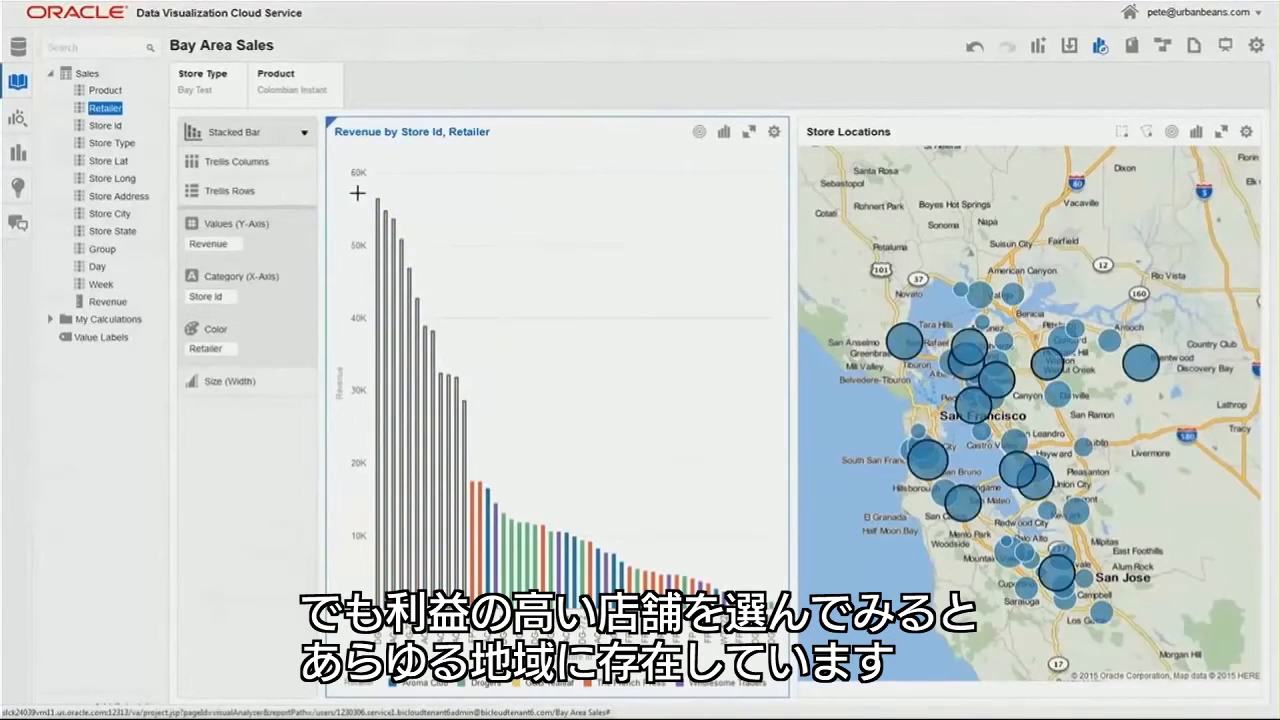
Step: Record the highlighted store analysis as an insight titled "Not due to geography" and clear the bar selection
left_click(17, 187)
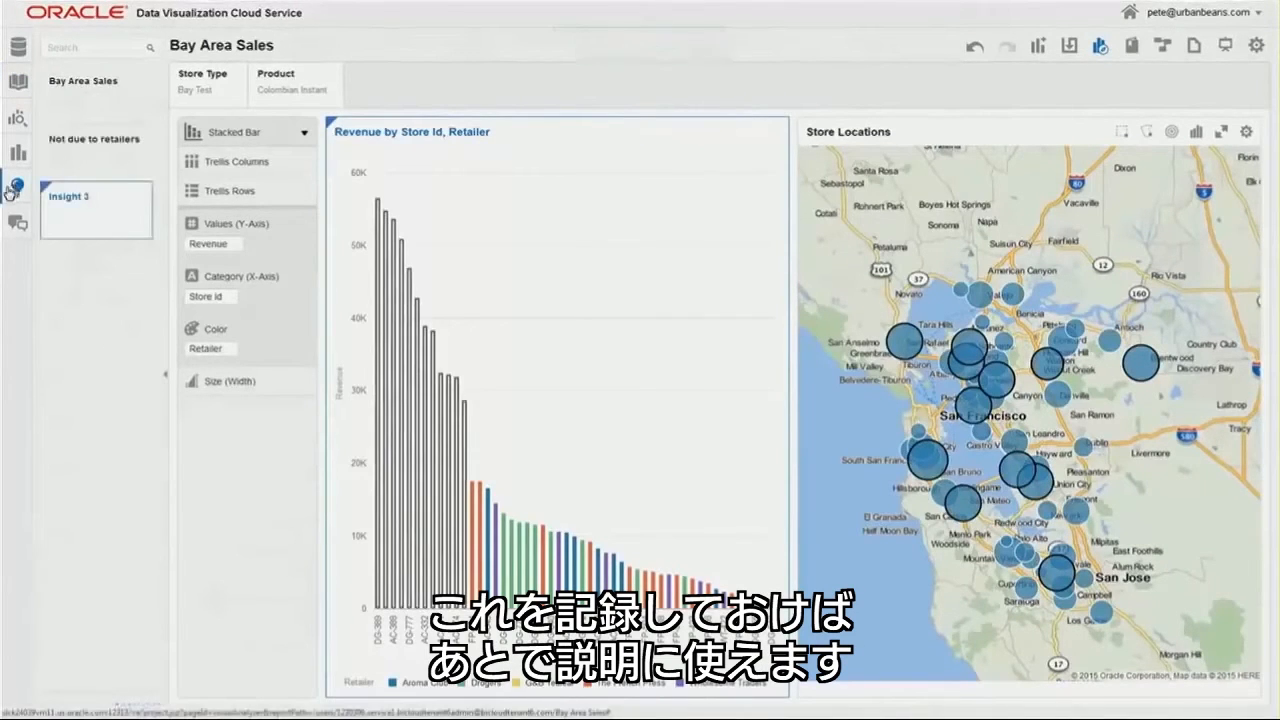
left_click(70, 200)
left_click(67, 202)
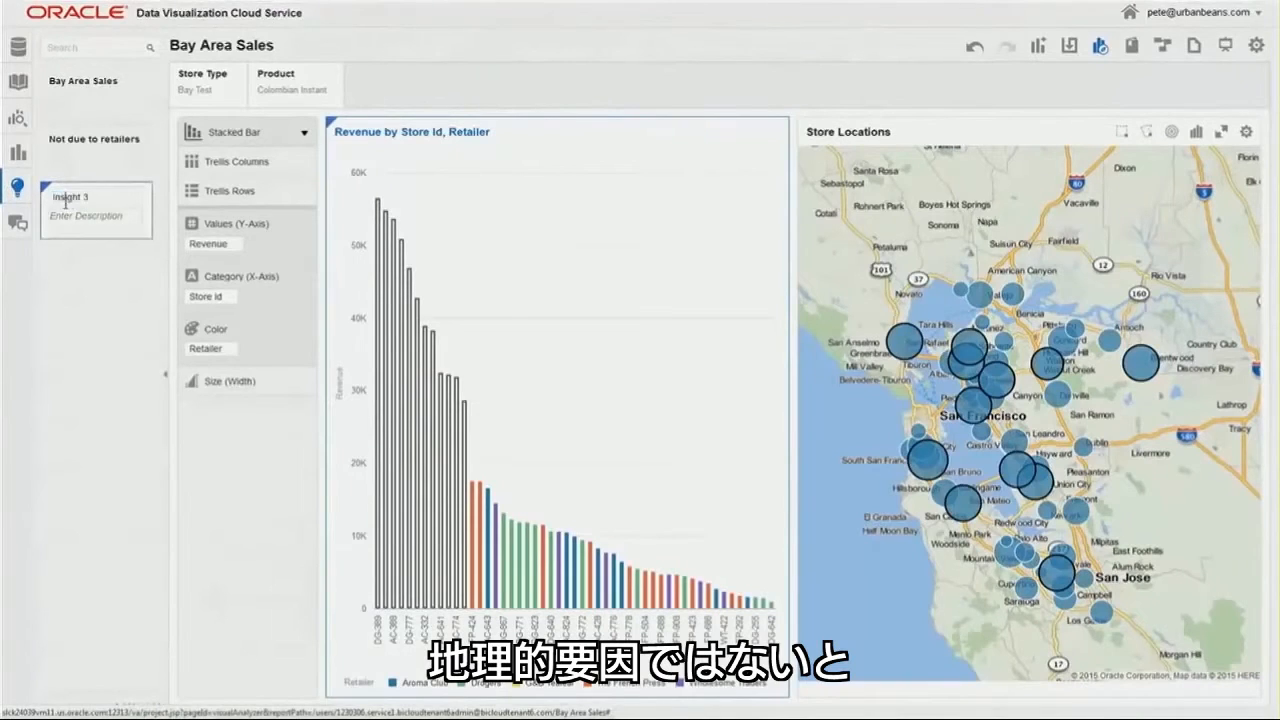
triple_click(92, 200)
type("Not due to geography")
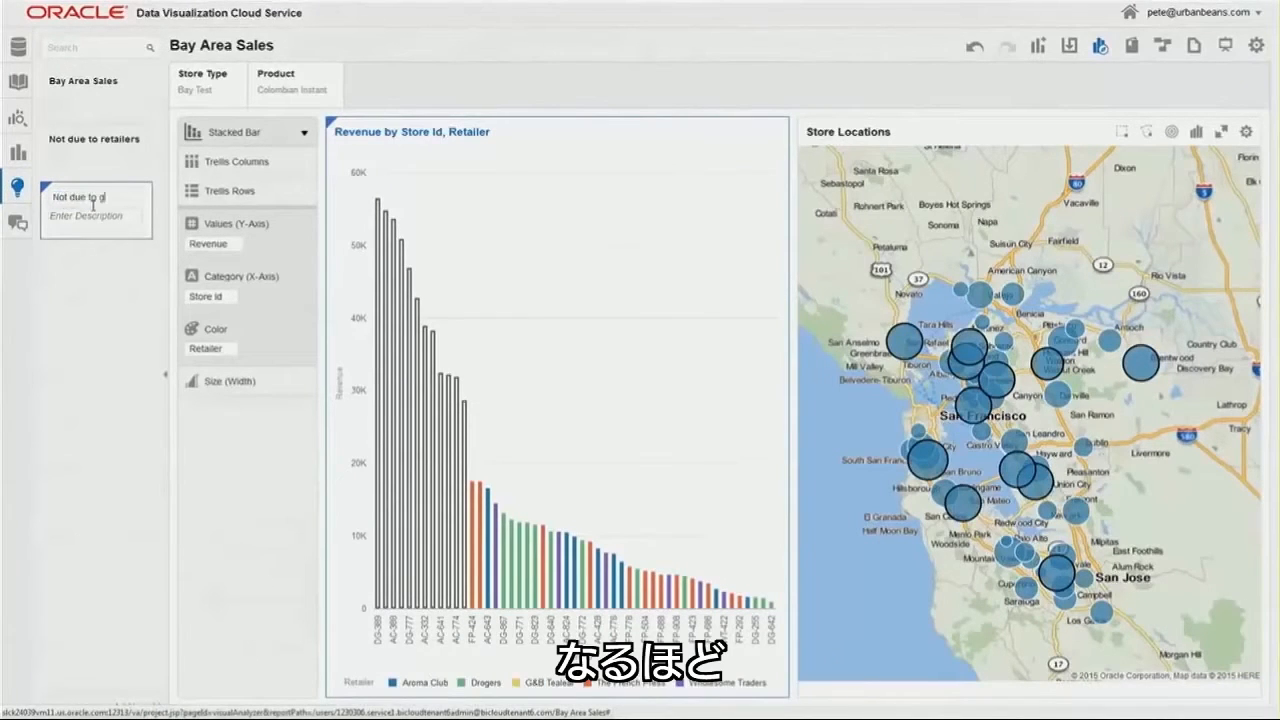
left_click(88, 266)
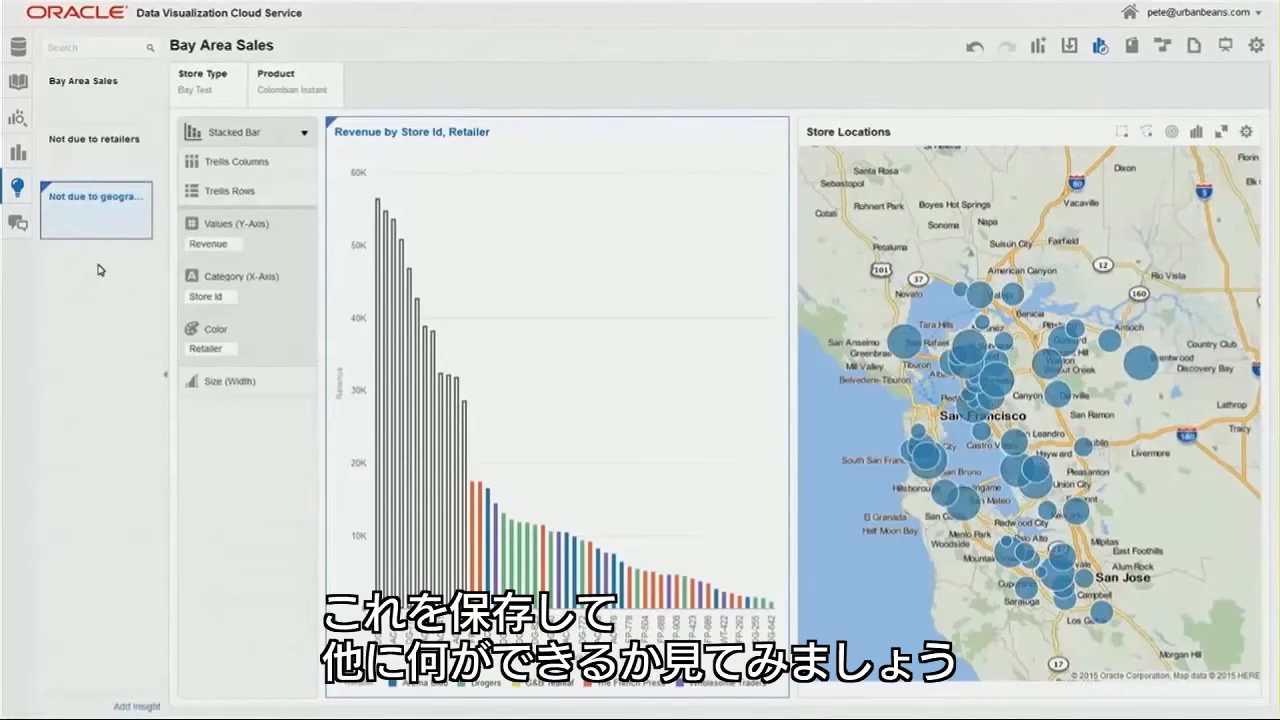
left_click(432, 266)
Step: Post "Do we have customer demographics data from the new Loyalty App?" in the Customer Insights conversation and add the suggested participant
left_click(17, 82)
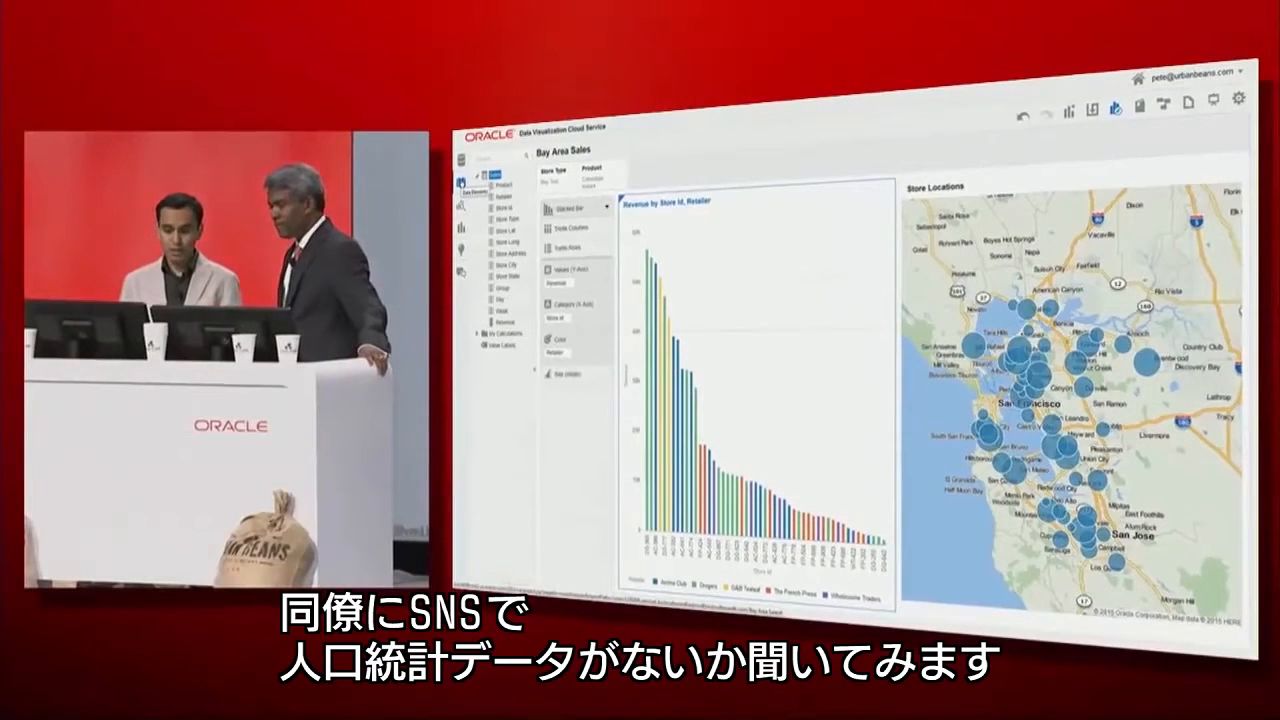
left_click(461, 271)
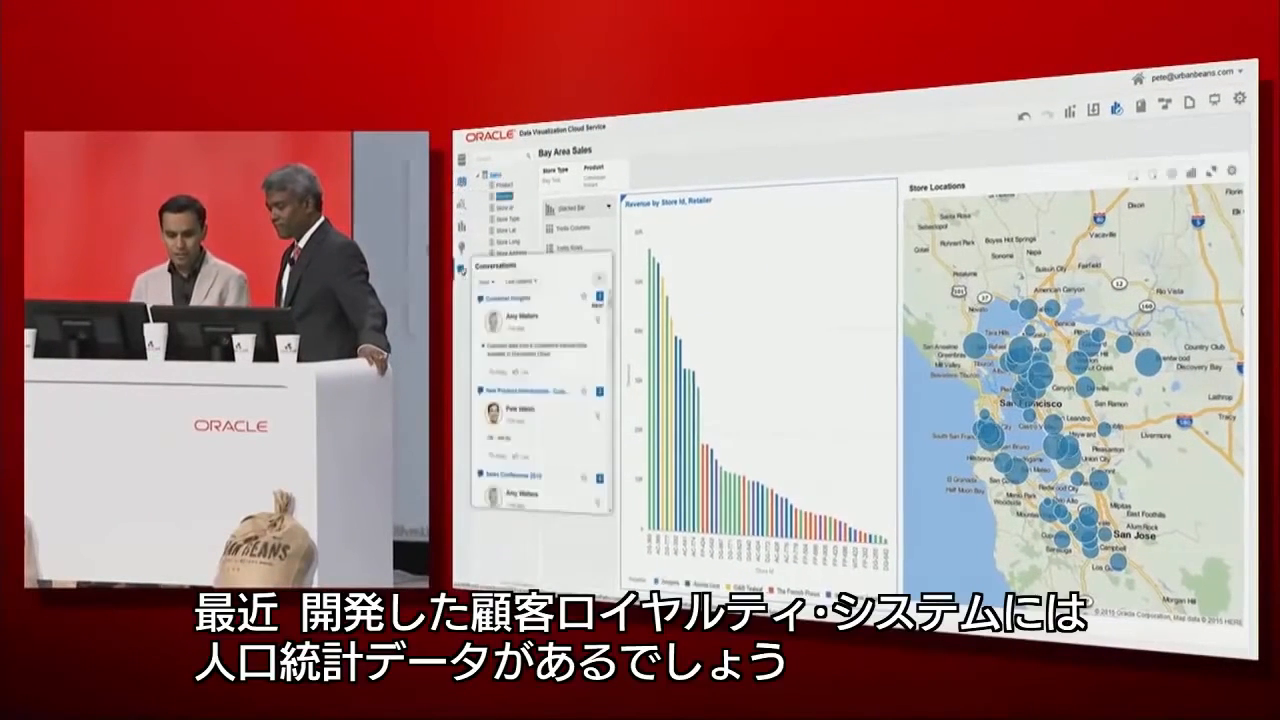
left_click(512, 481)
type("Do we have customer demographics data from the new Loyalty App?")
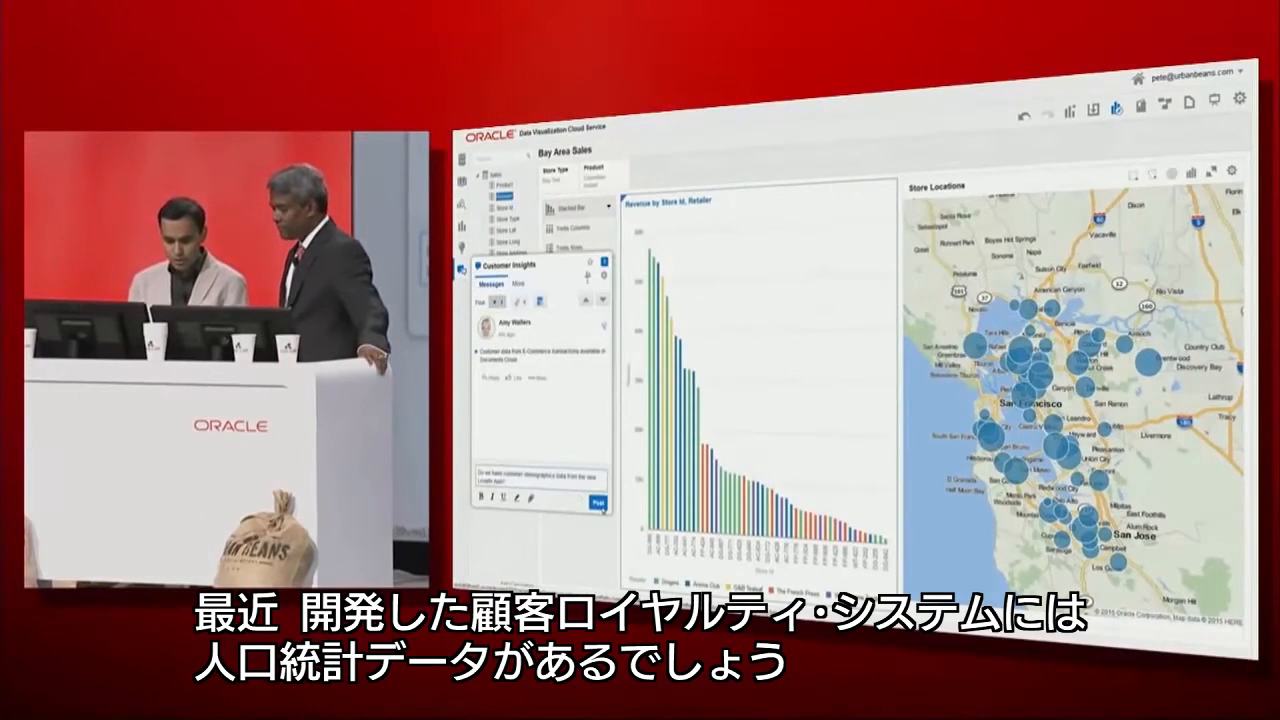
left_click(598, 503)
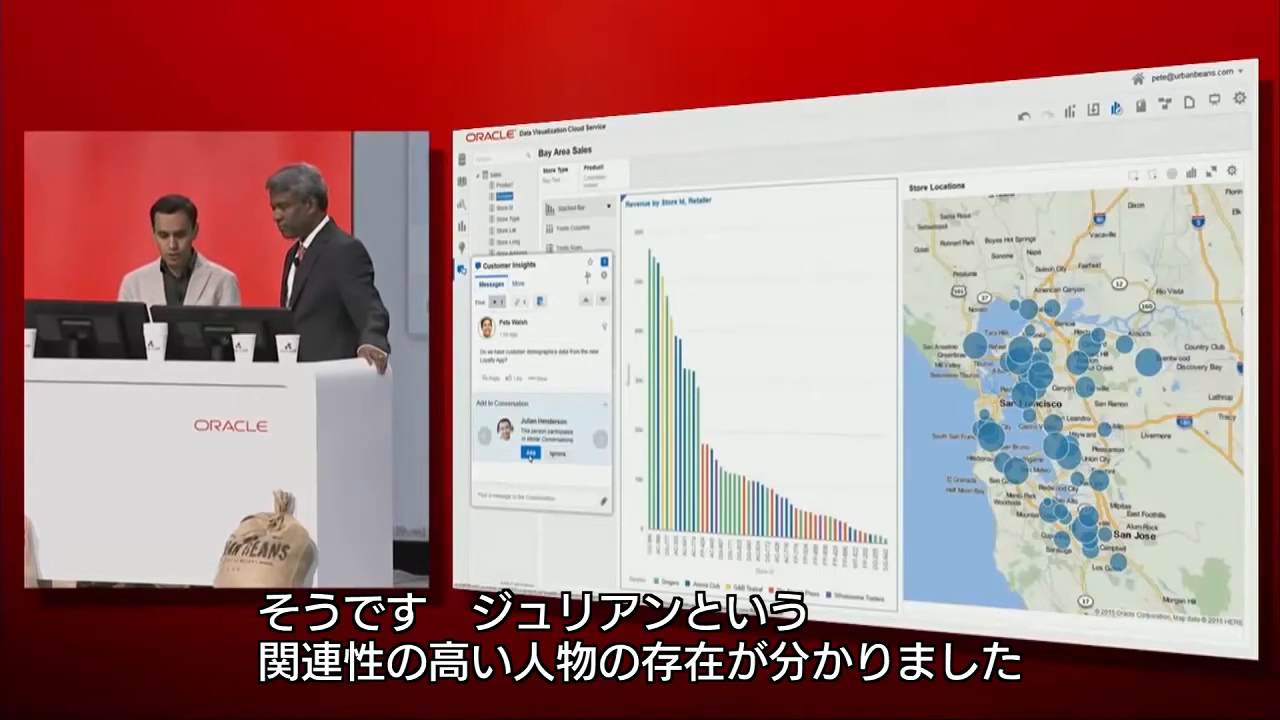
left_click(530, 453)
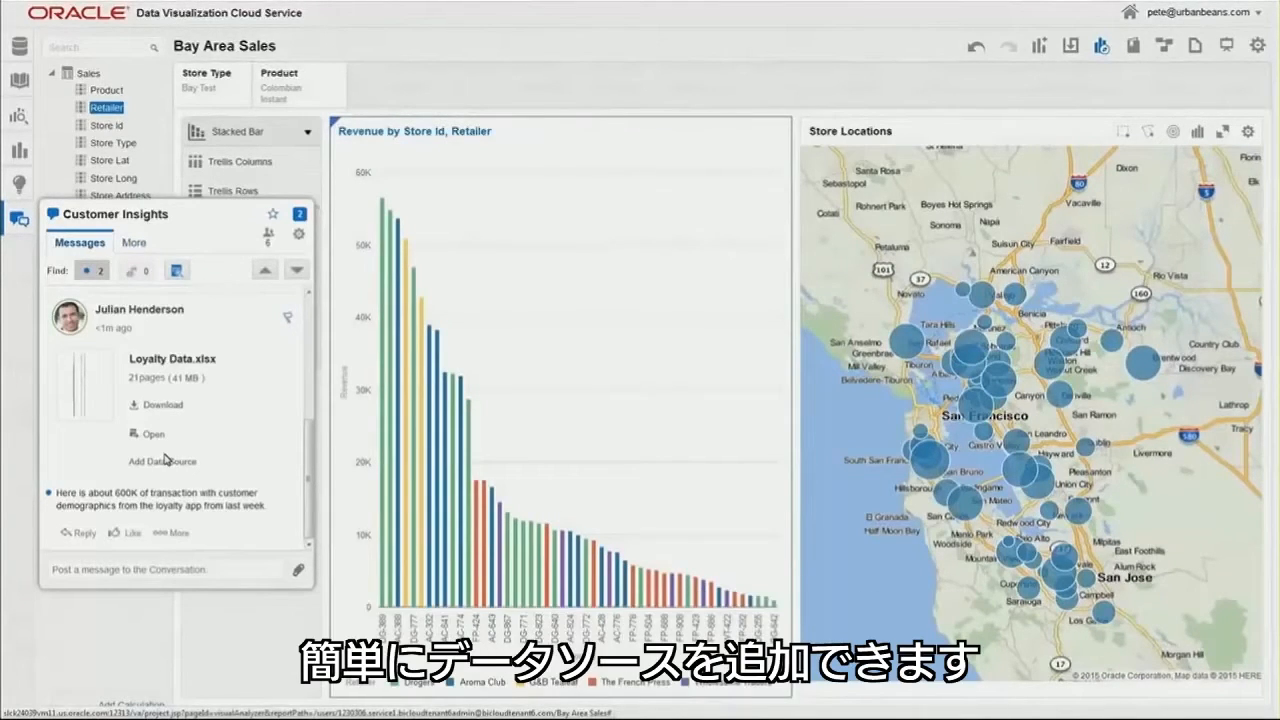
Step: Add the Loyalty Data.xlsx file shared in the Customer Insights conversation as a data source and check its connection to Sales
left_click(166, 459)
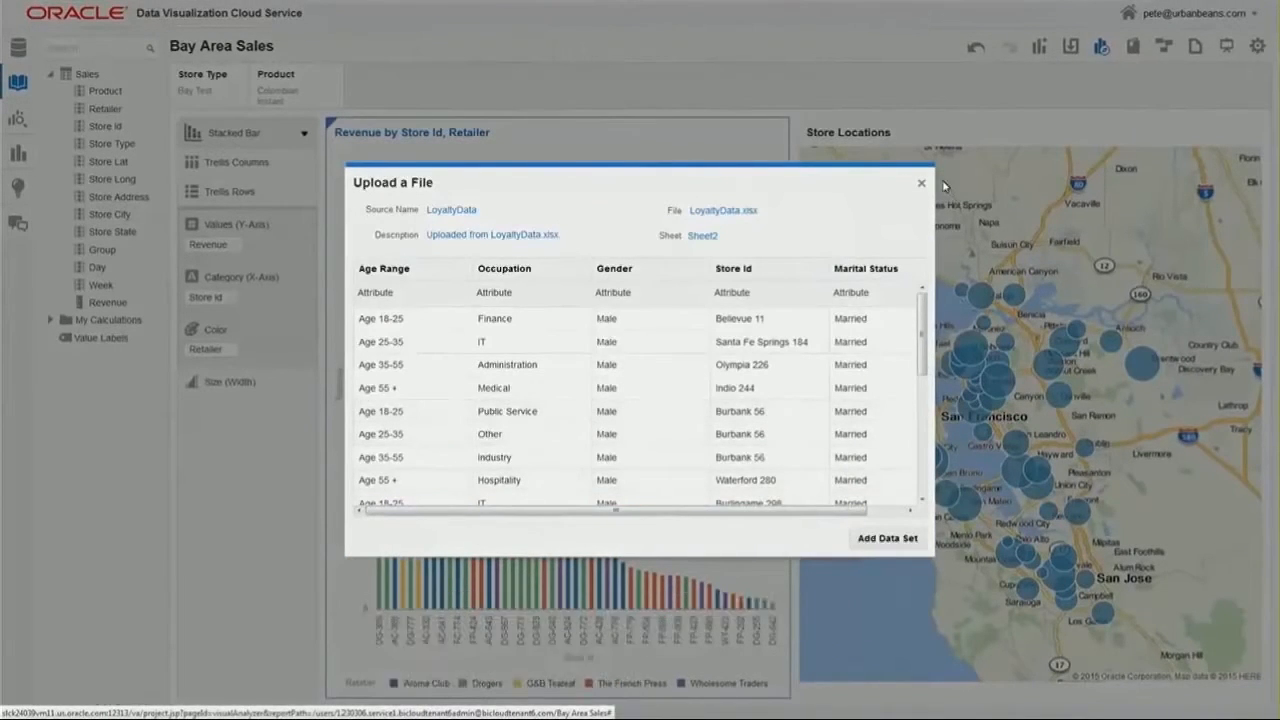
left_click(921, 183)
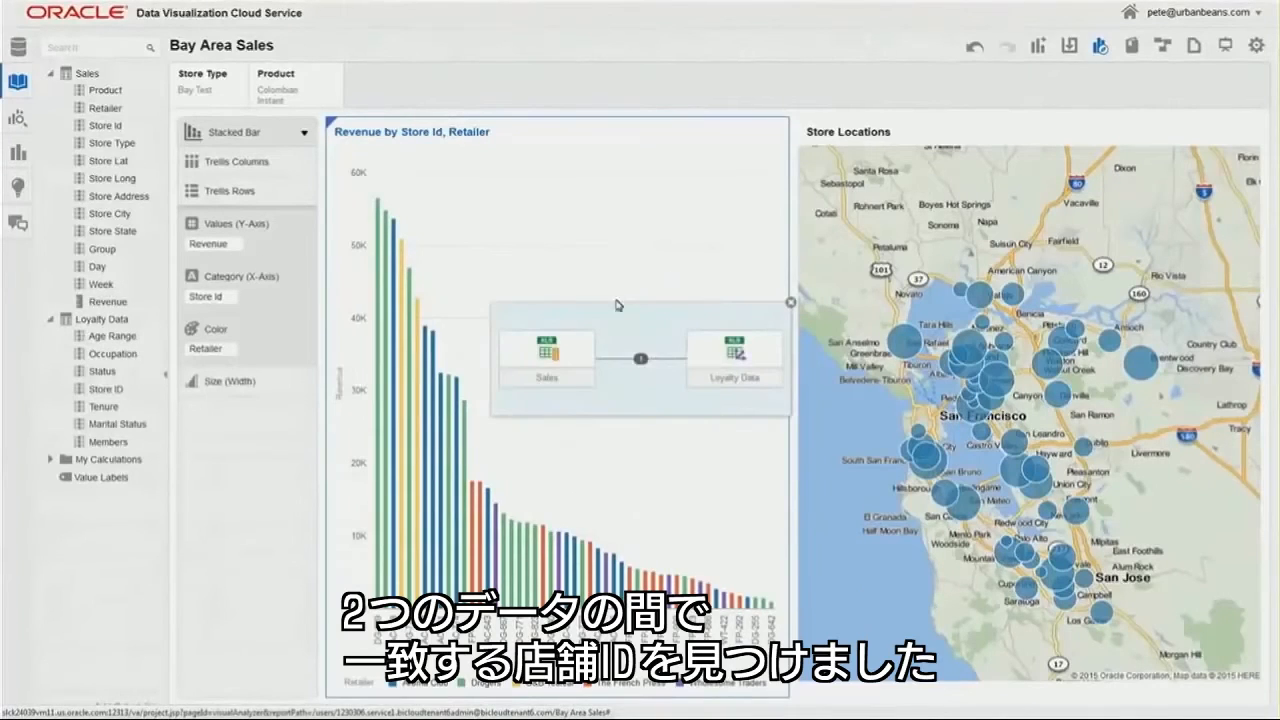
mouse_move(642, 369)
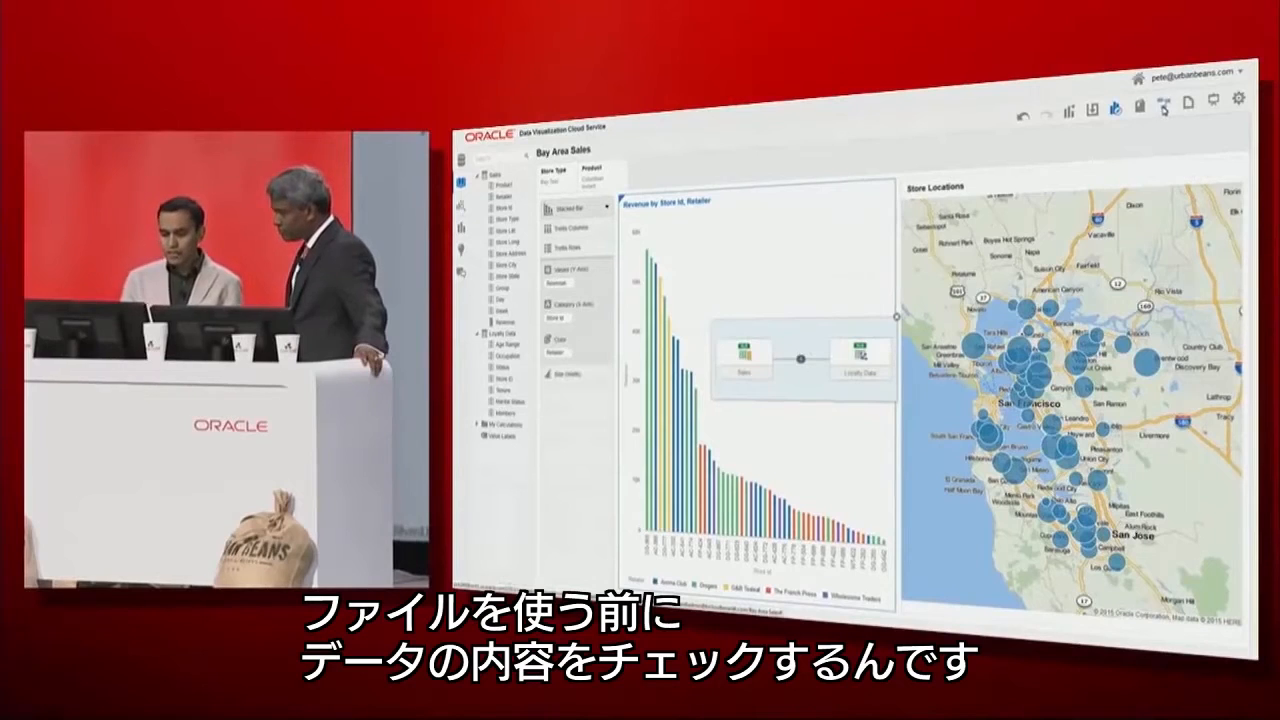
Step: Inspect the Sales source data and the transformation options for its Retailer column, and return to the visualizations
left_click(1163, 109)
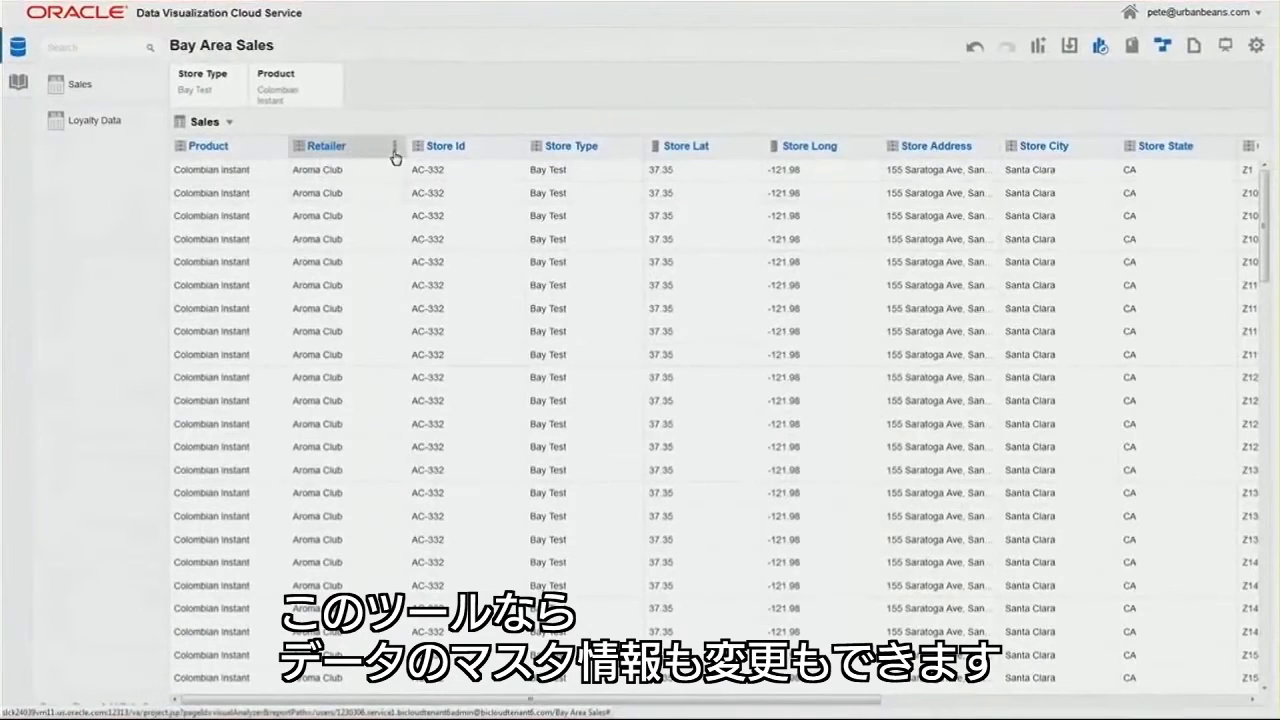
left_click(394, 151)
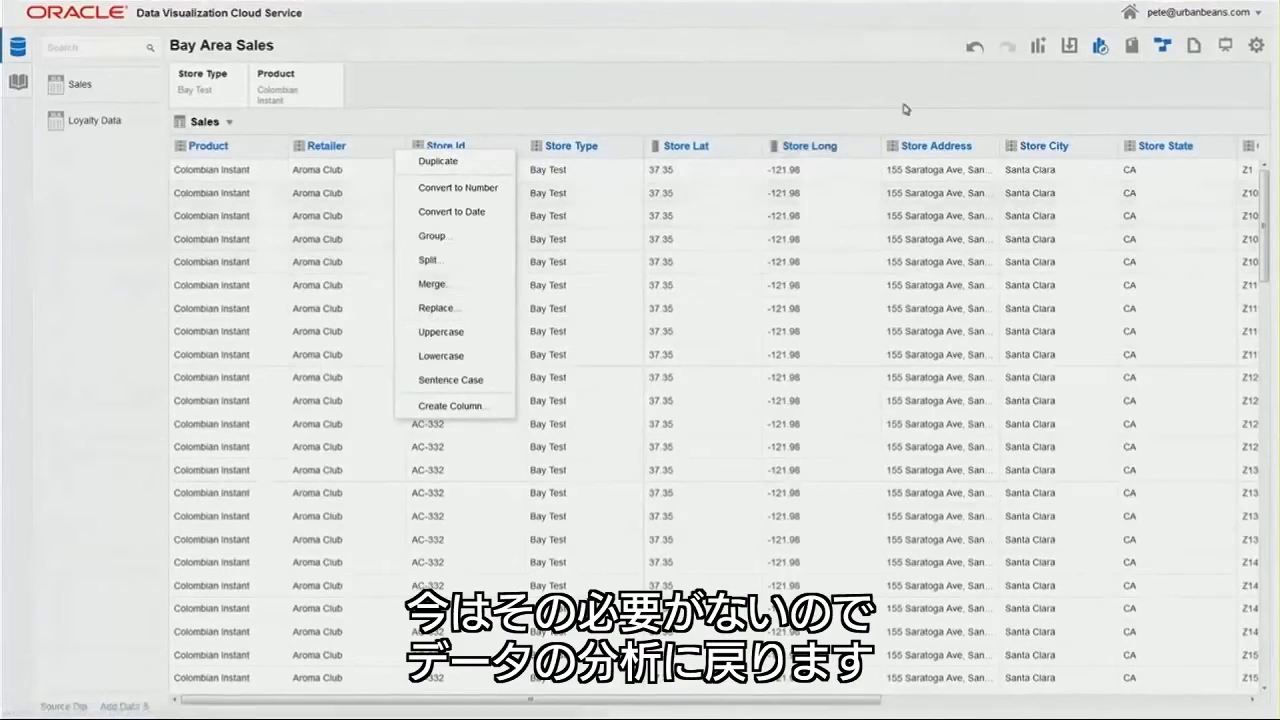
left_click(1161, 48)
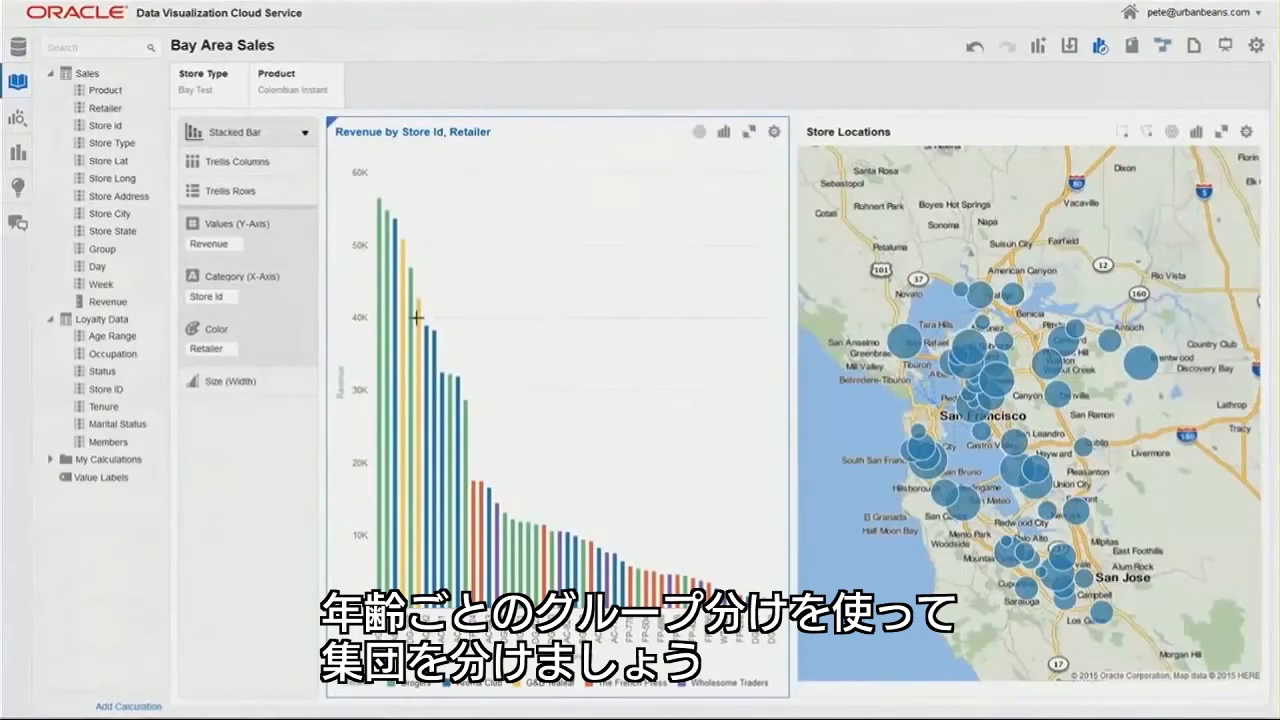
Step: Color the store revenue chart by Age Range from Loyalty Data and change its type to Area
left_click(132, 340)
left_click_drag(132, 343, 217, 361)
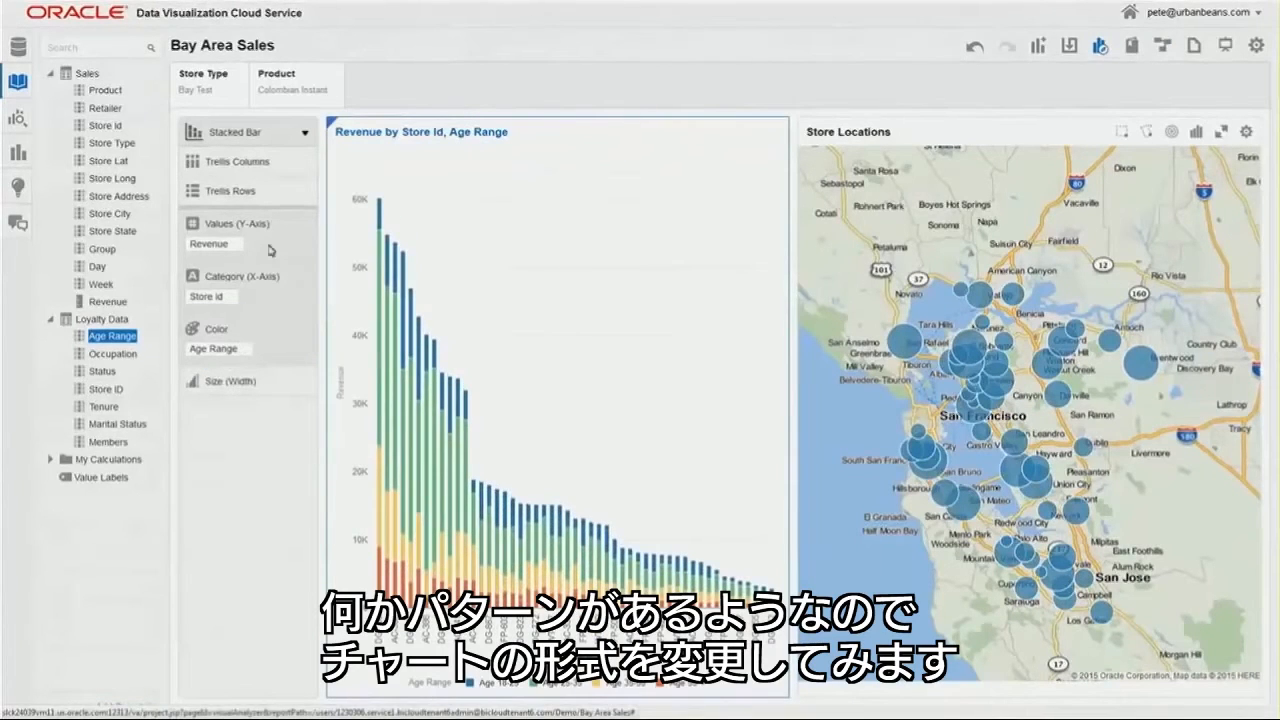
left_click(305, 133)
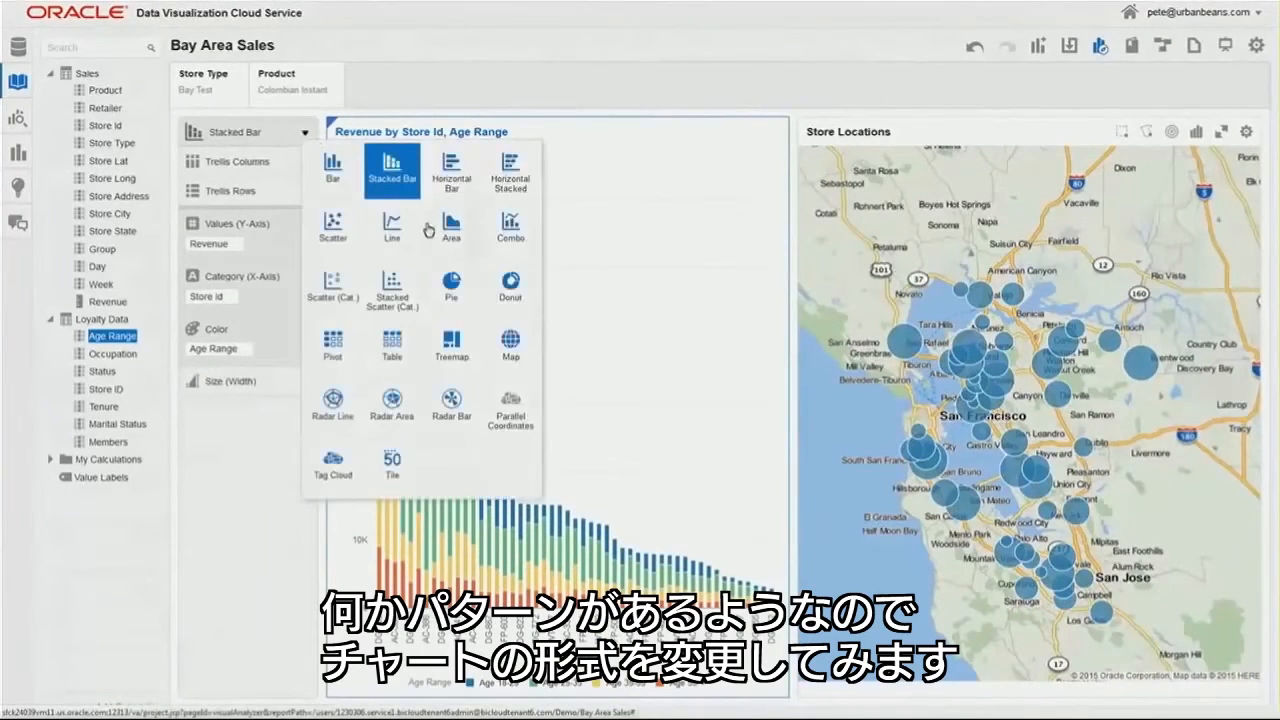
left_click(432, 228)
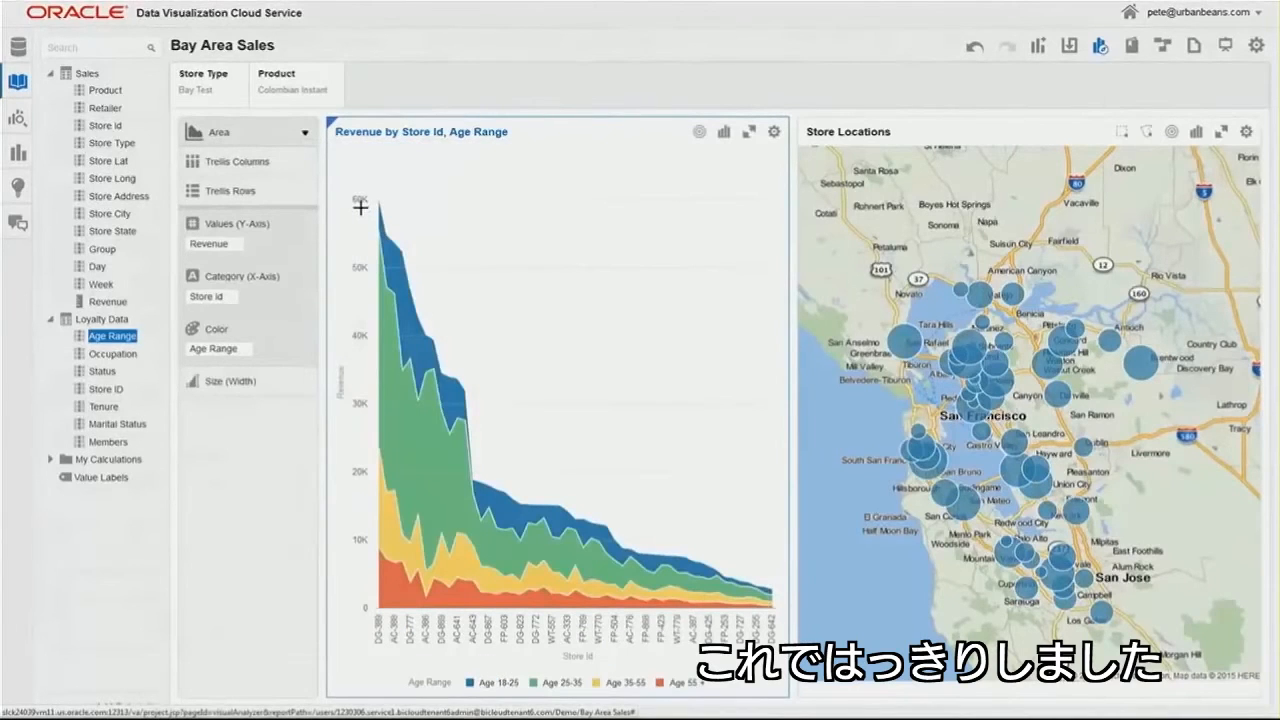
Step: Select the Age 25-35 group in the area chart and keep only that selection
mouse_move(386, 280)
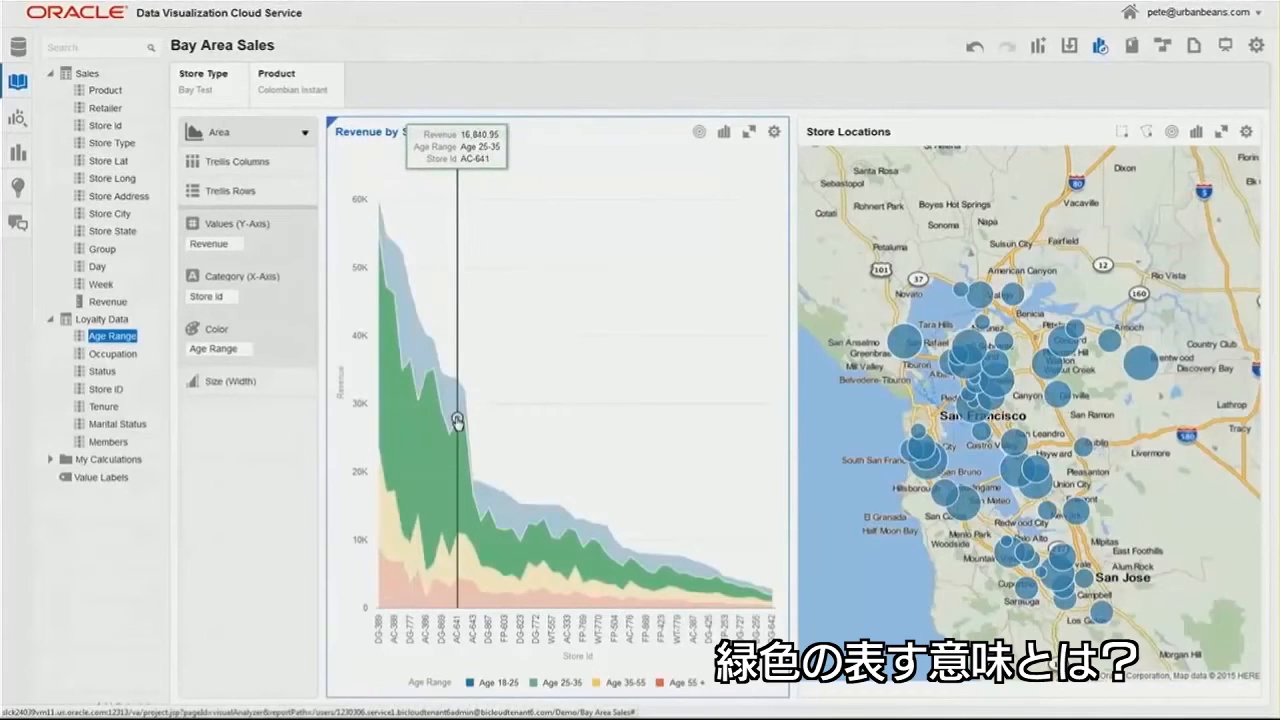
left_click(556, 684)
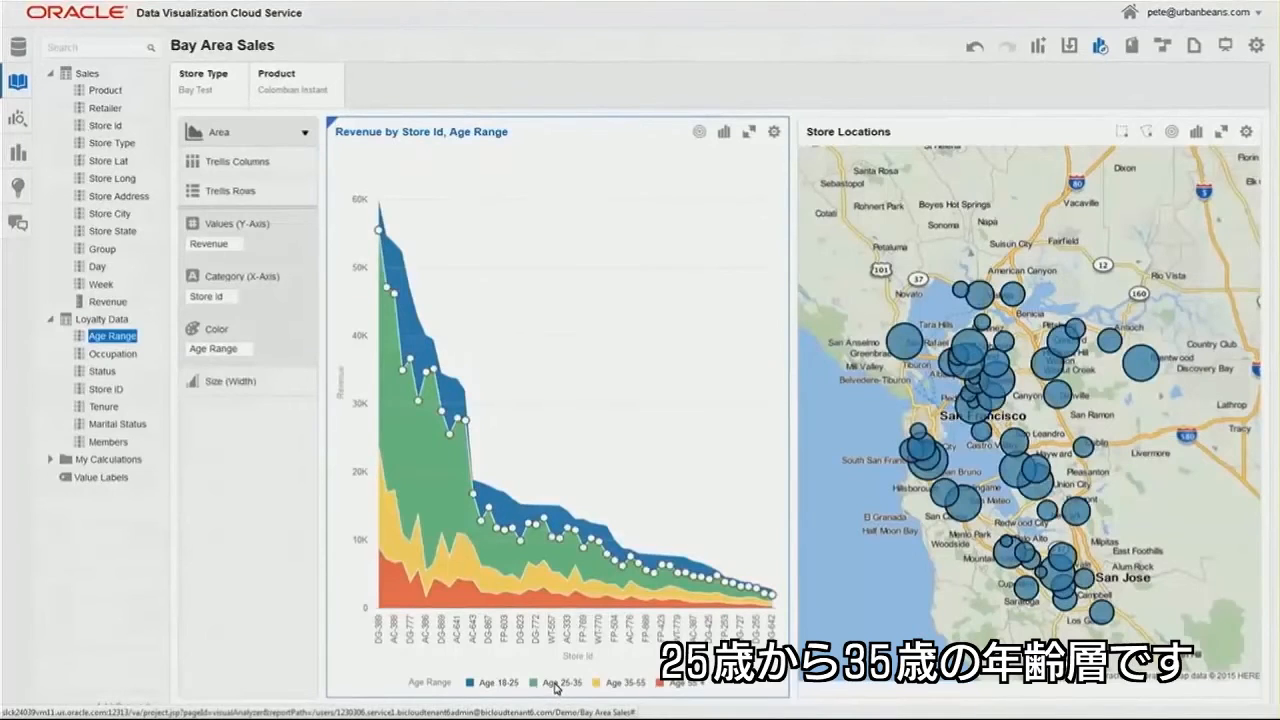
right_click(568, 688)
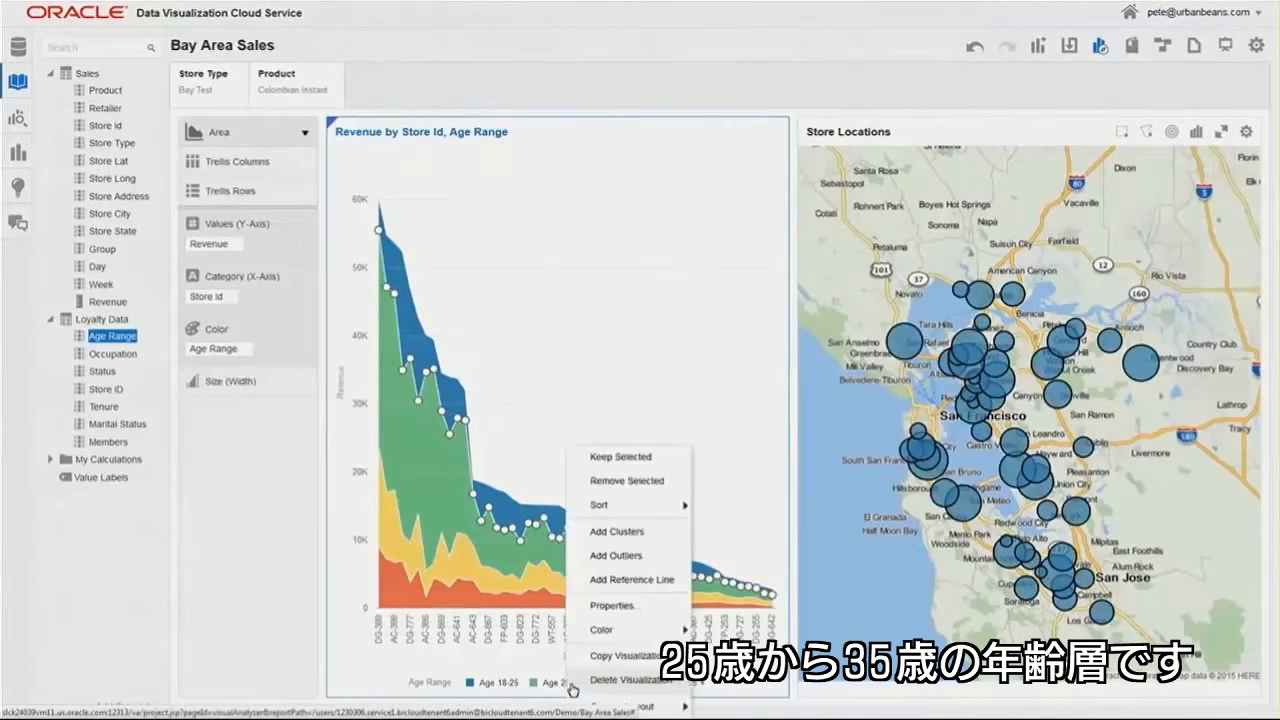
left_click(638, 469)
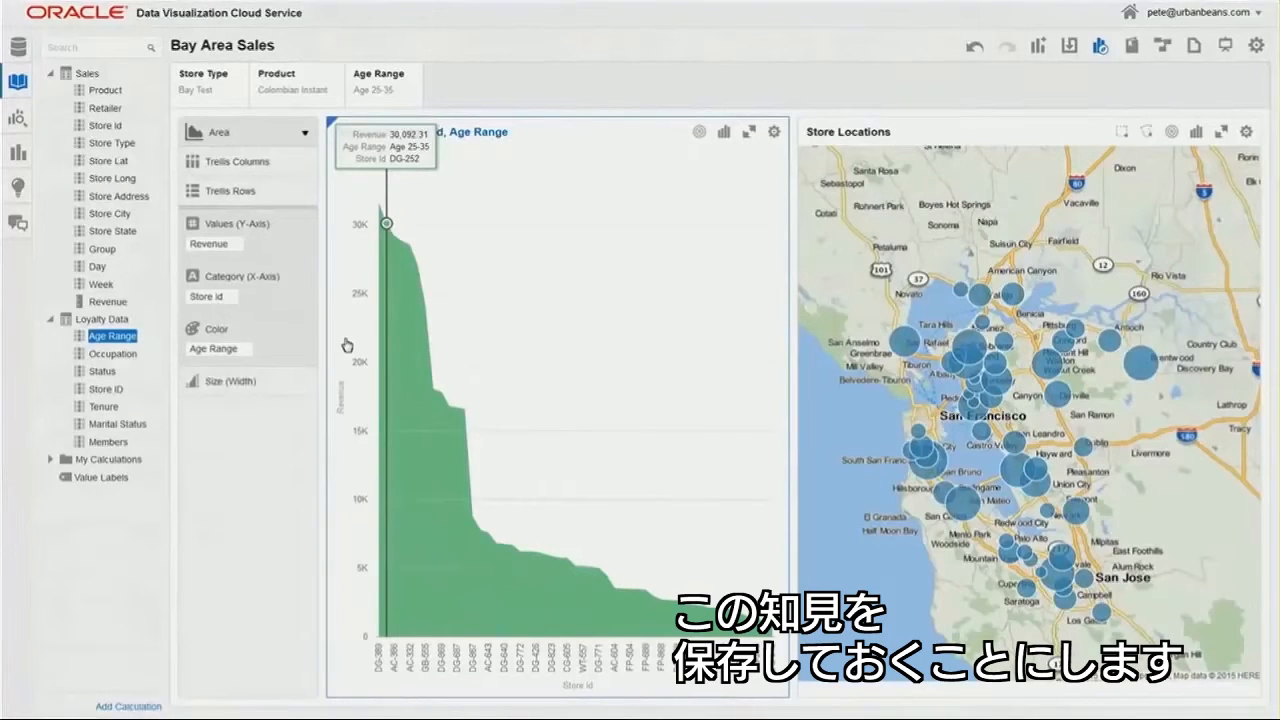
Step: Record the age-filtered analysis as an insight titled "Driver: Age group 25-35"
left_click(17, 187)
left_click(84, 255)
type("Driver: Age group")
type(" 25-35")
left_click(85, 322)
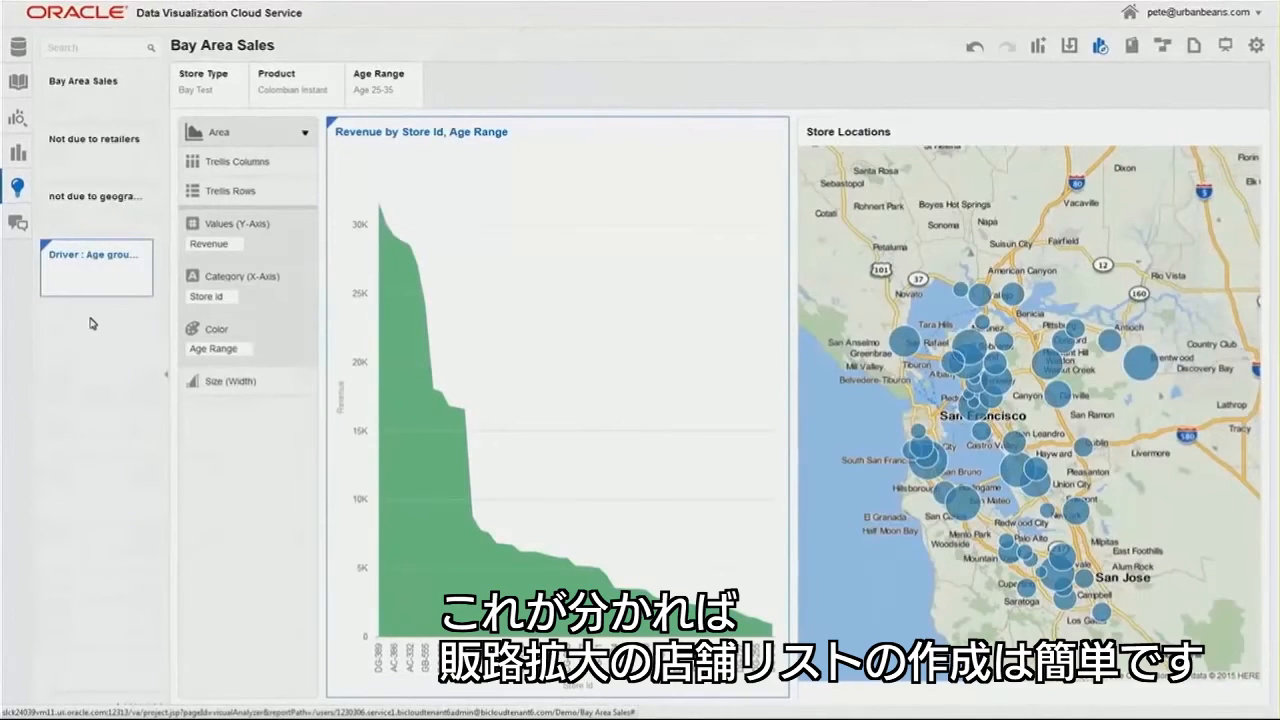
Step: Switch the Store Type filter to exclude Bay Test instead of including it
left_click(15, 90)
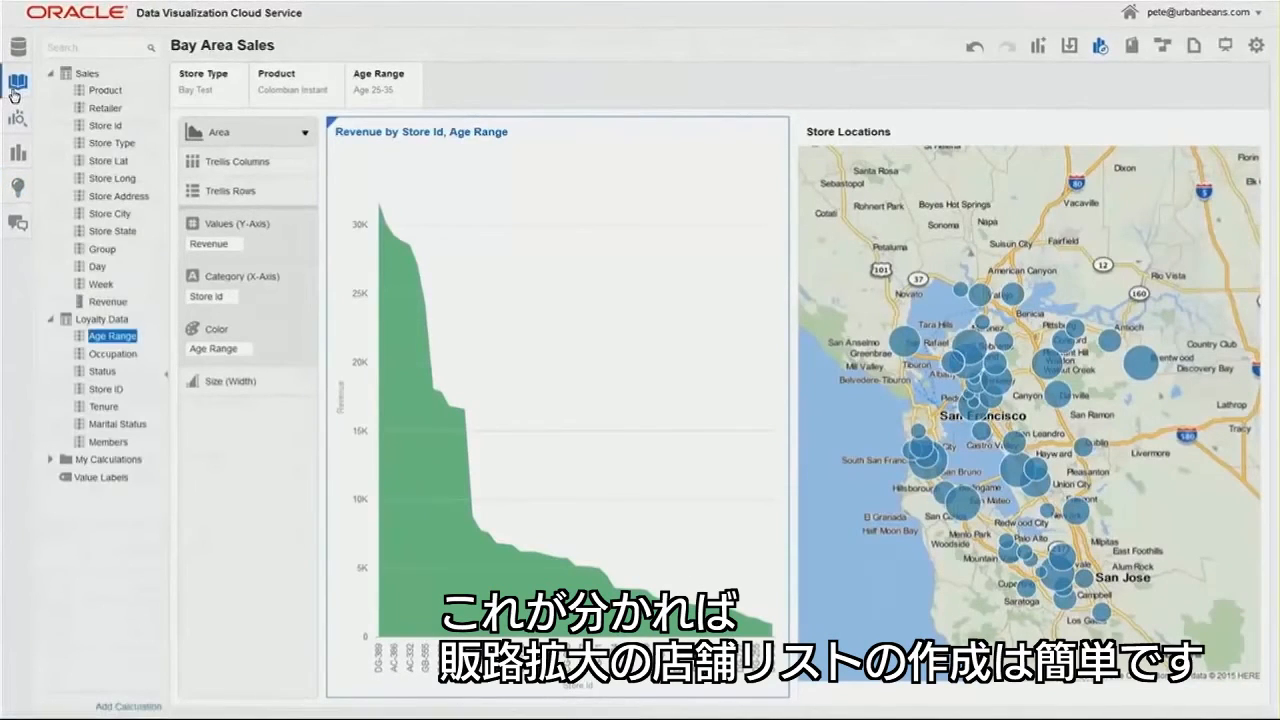
left_click(236, 94)
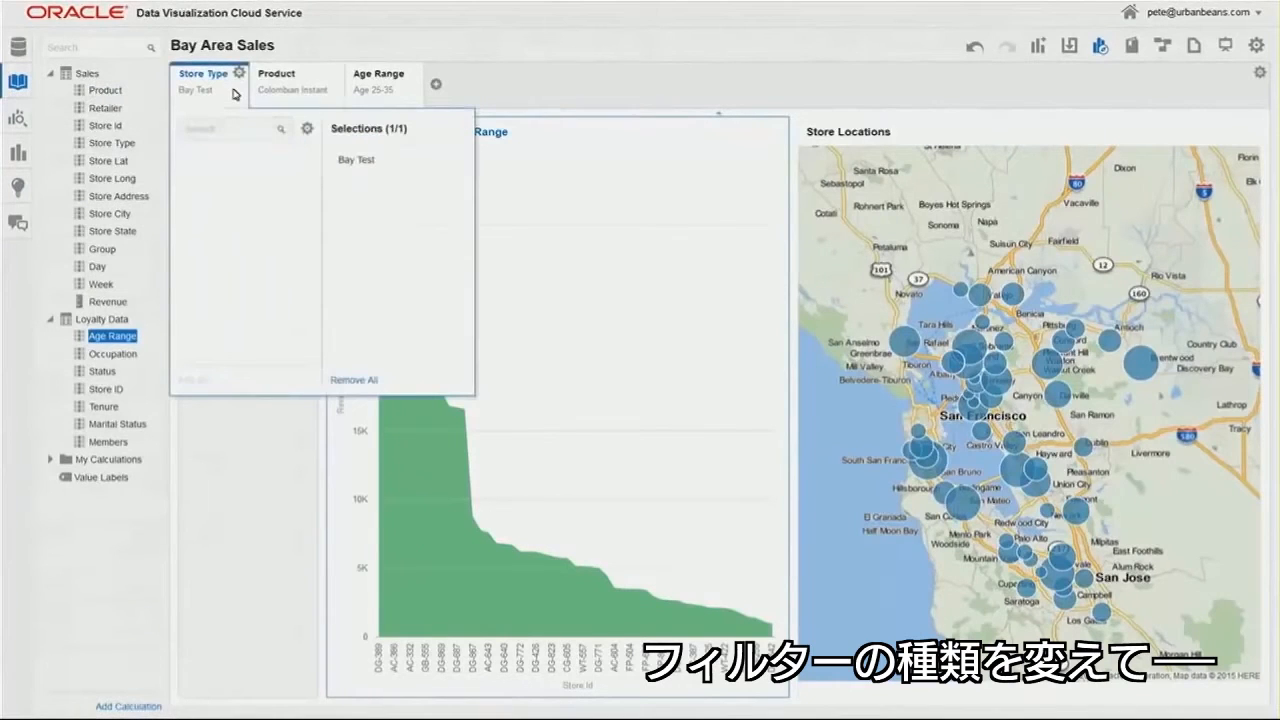
left_click(460, 128)
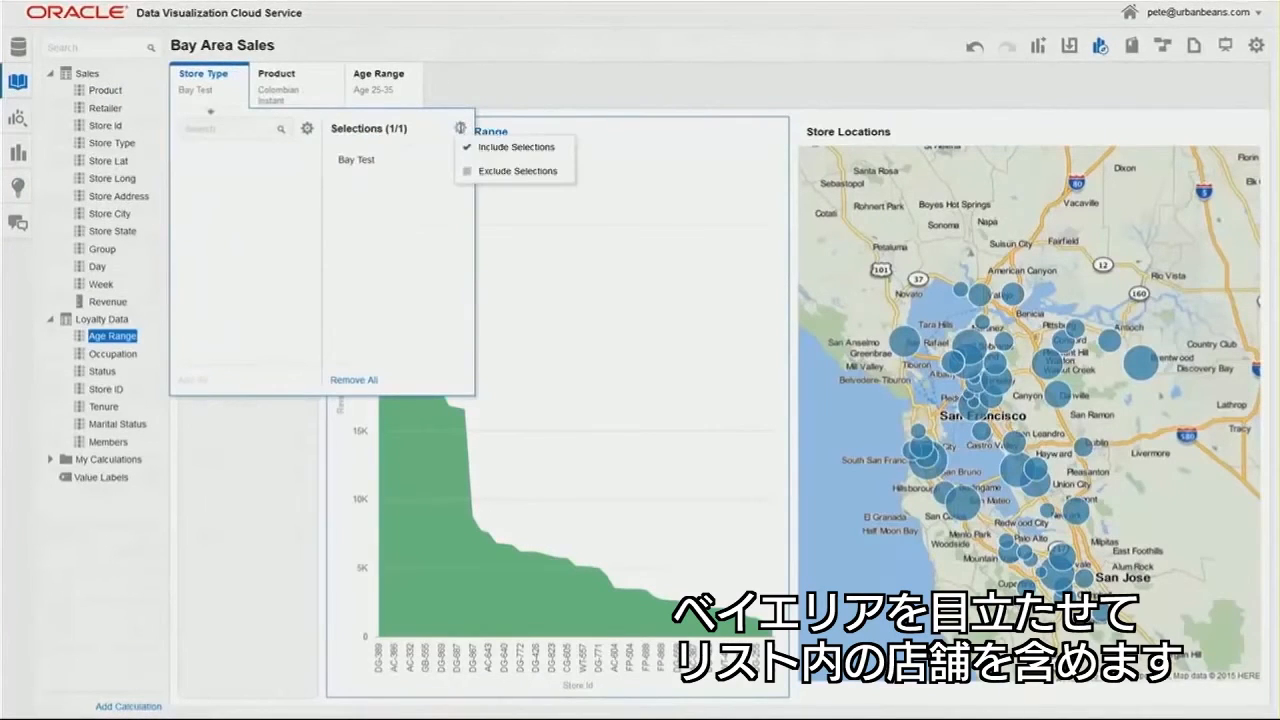
left_click(469, 174)
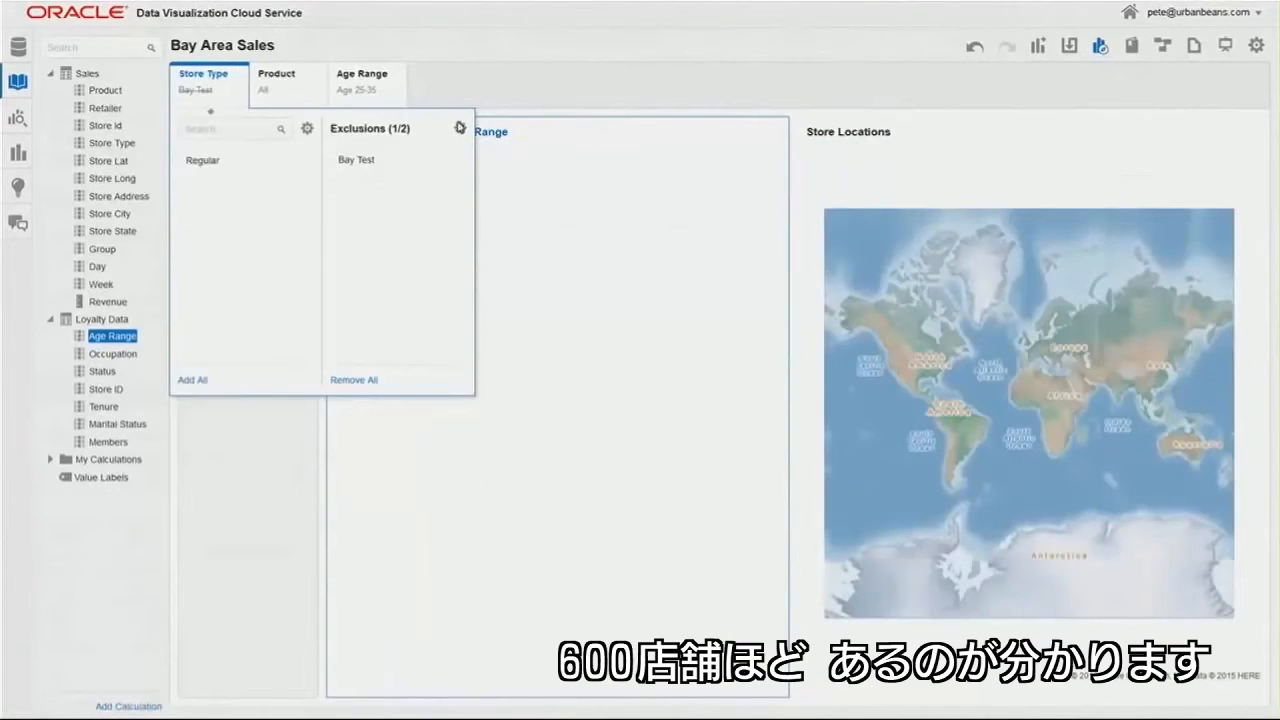
left_click(458, 105)
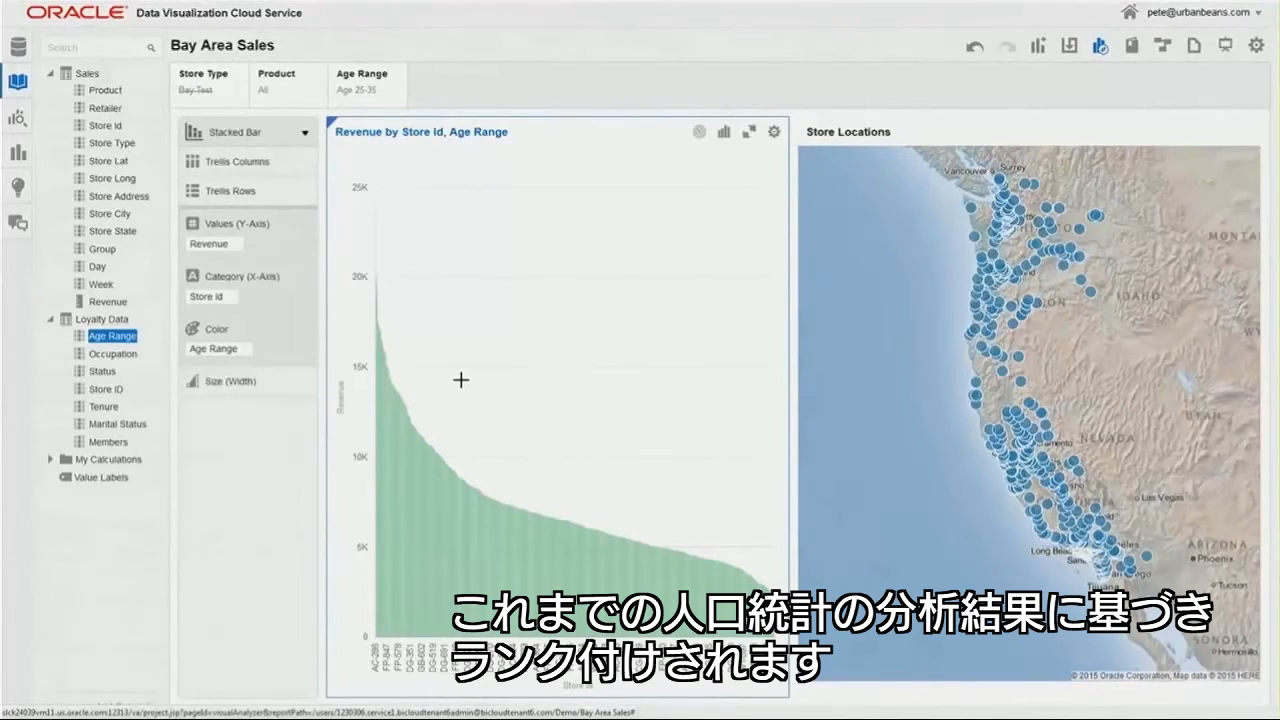
Step: Select the highest-revenue stores, down to about 10K, in the revenue chart and keep only them
left_click_drag(440, 457, 366, 193)
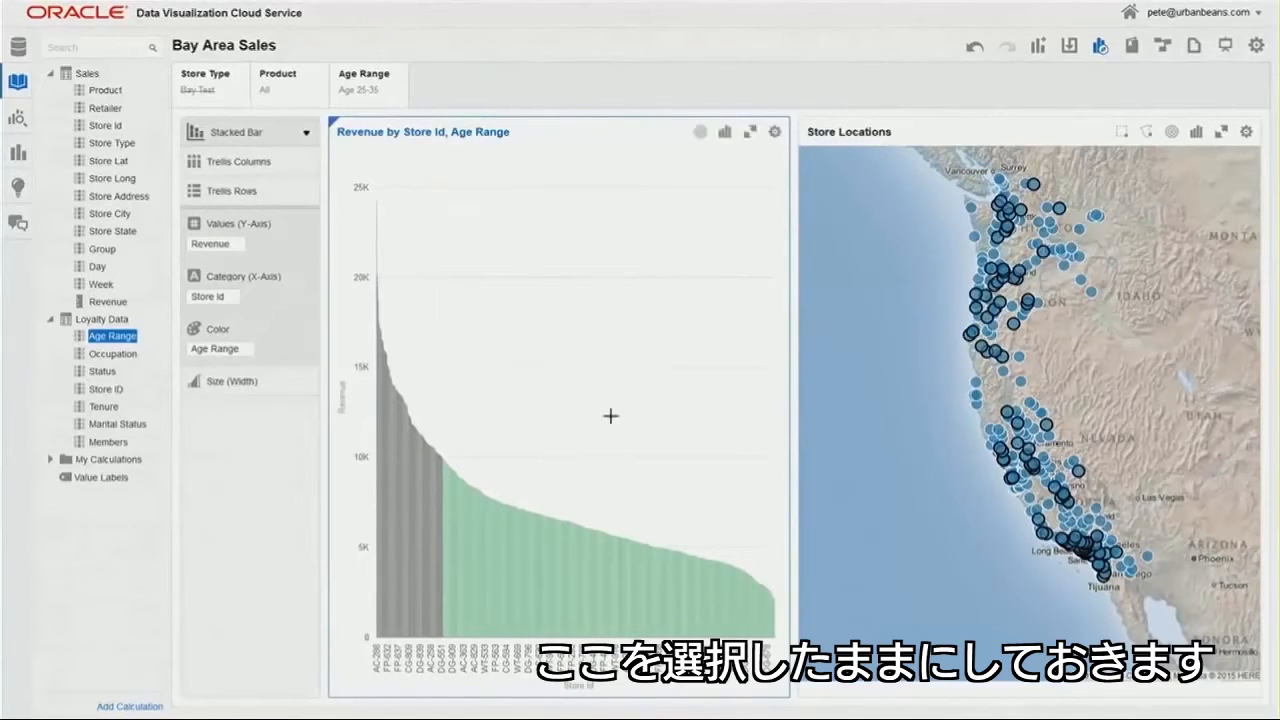
right_click(418, 428)
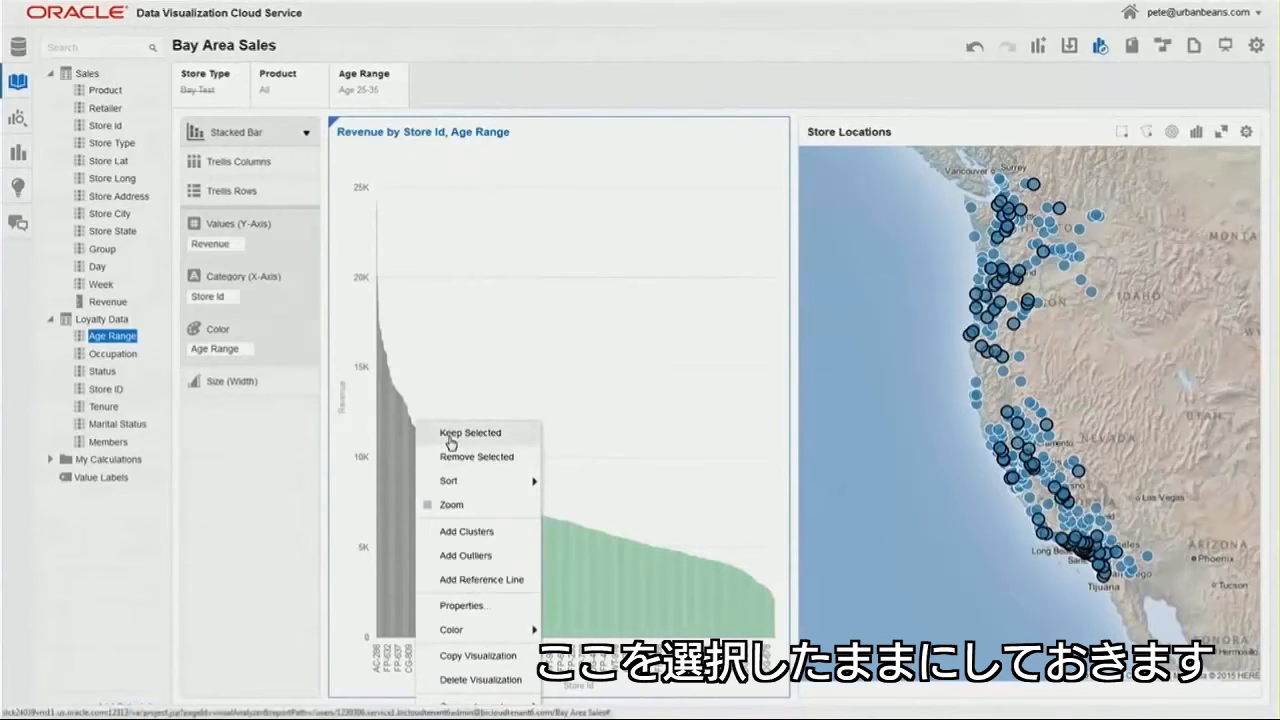
left_click(450, 435)
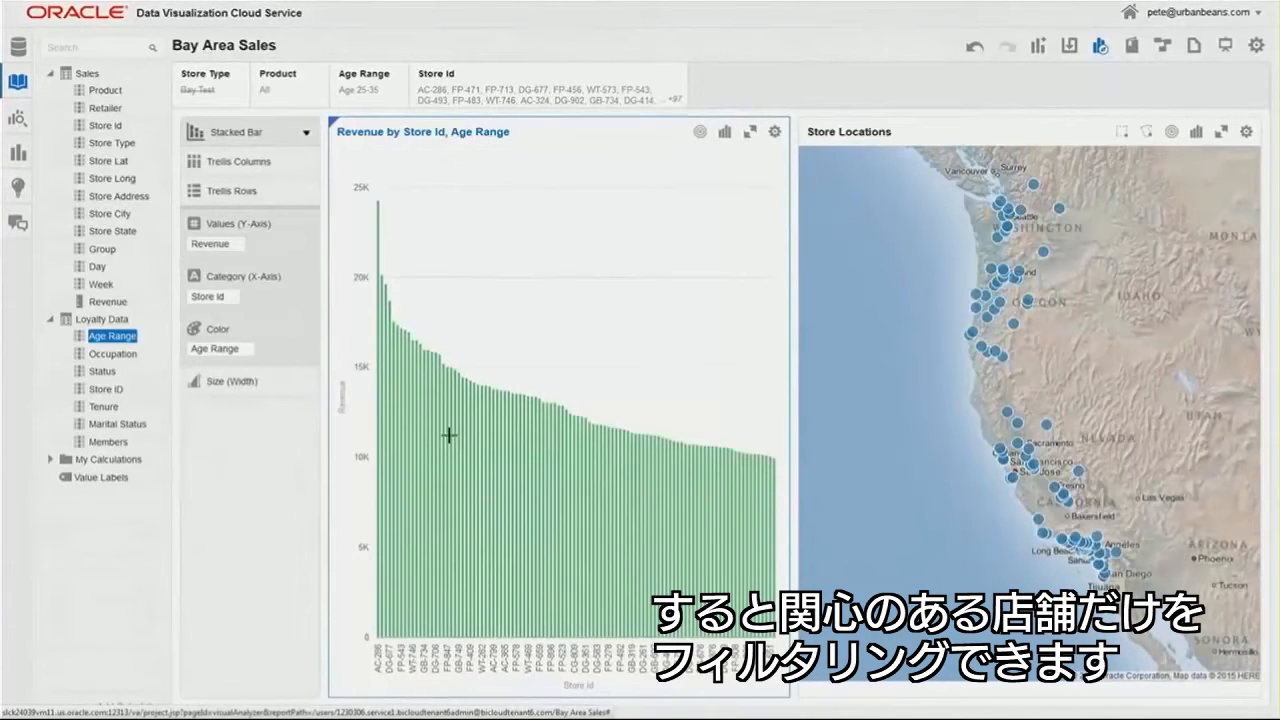
Step: Color the filtered store revenue chart by Retailer instead of Age Range
left_click(1064, 576)
scroll(1064, 576, "up", 1)
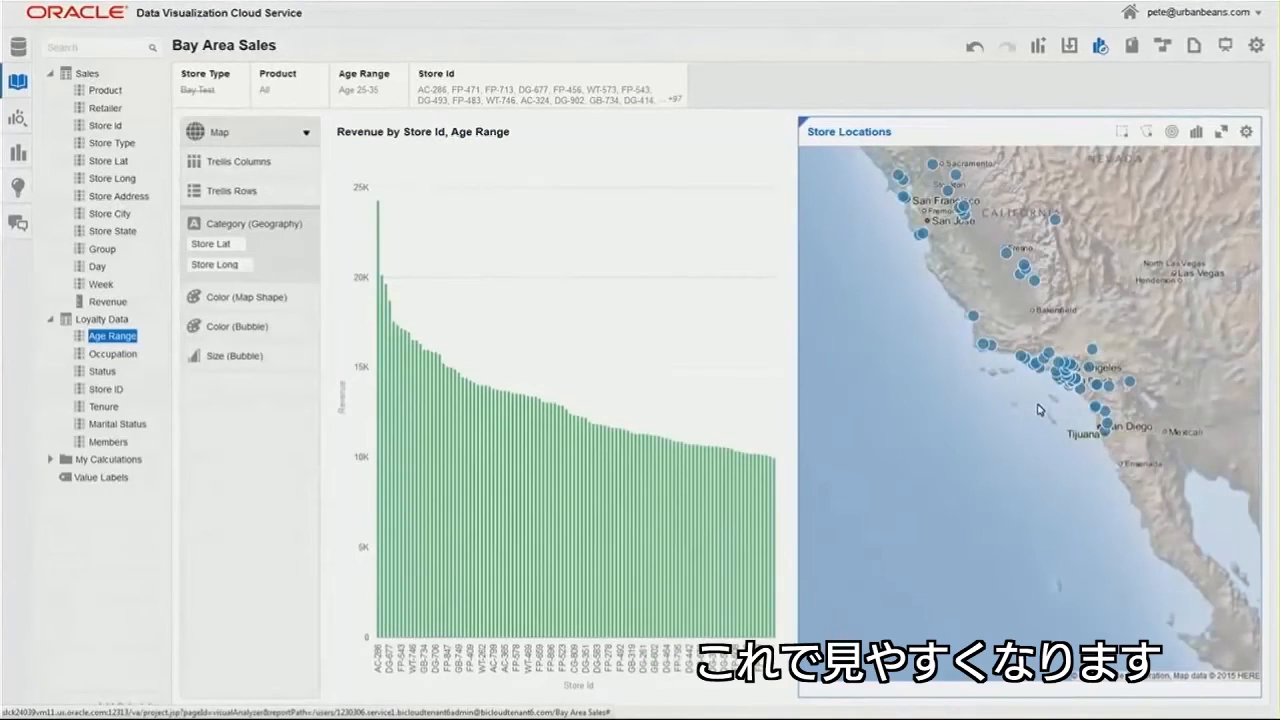
scroll(1038, 410, "up", 1)
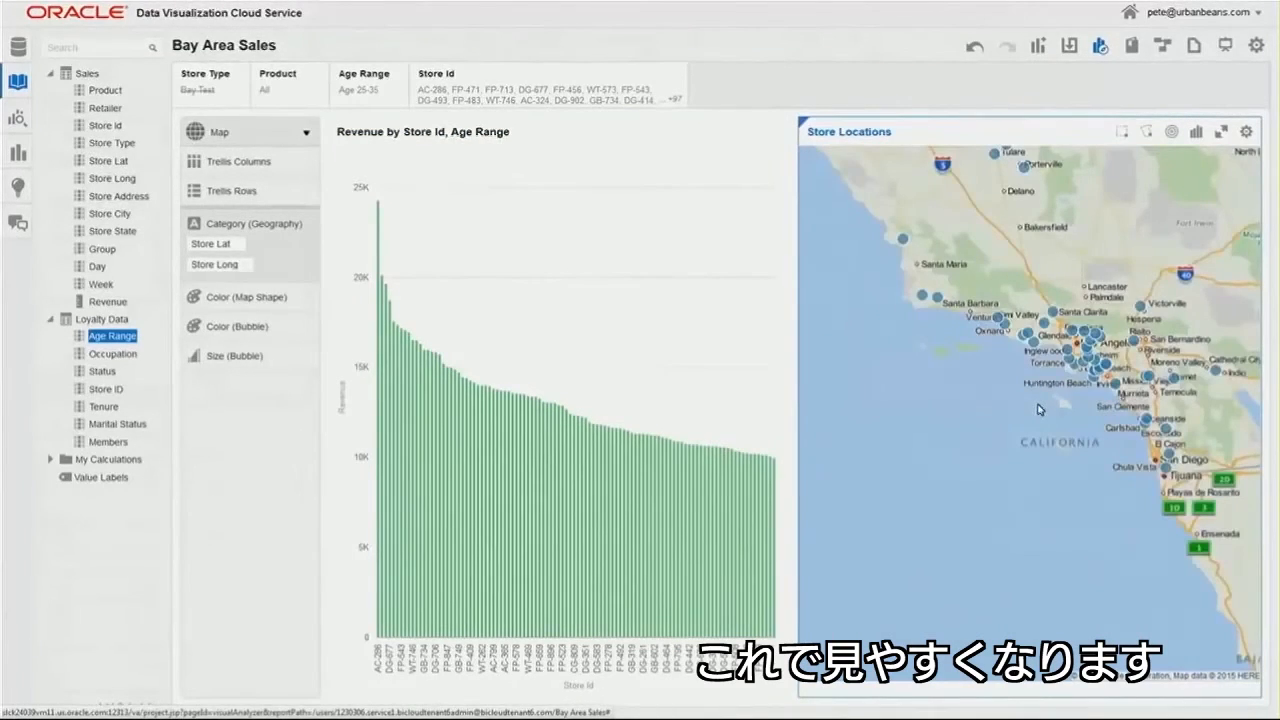
left_click(577, 351)
left_click_drag(105, 108, 219, 349)
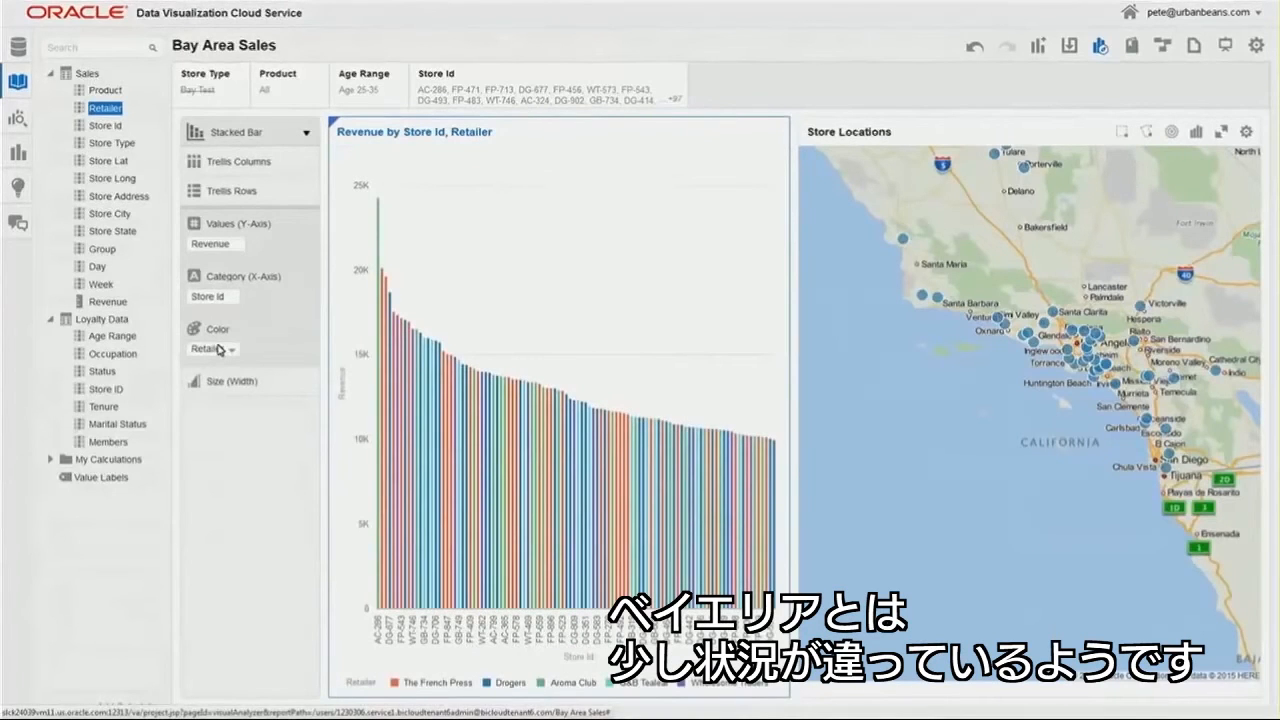
Step: Add a table of Retailer, Store Id and Store Address below the revenue chart and the map
left_click(114, 128, "ctrl")
left_click(119, 200, "ctrl")
left_click_drag(124, 204, 668, 708)
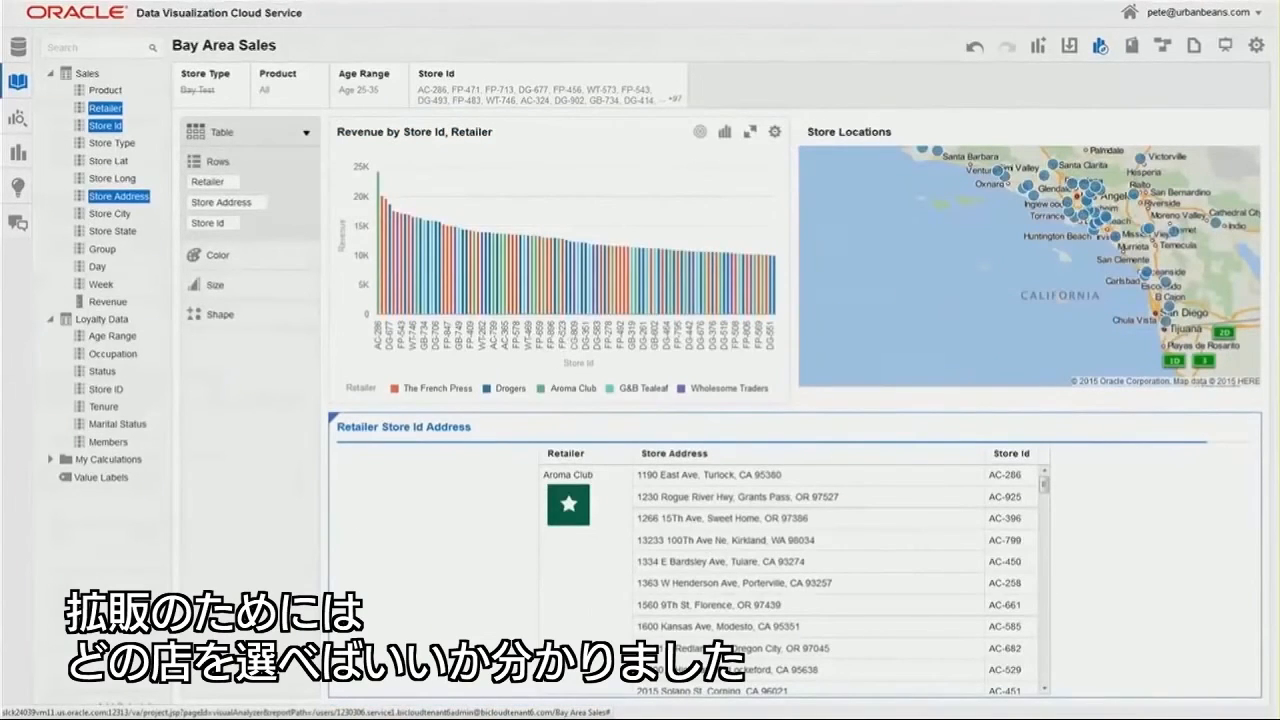
left_click(495, 287)
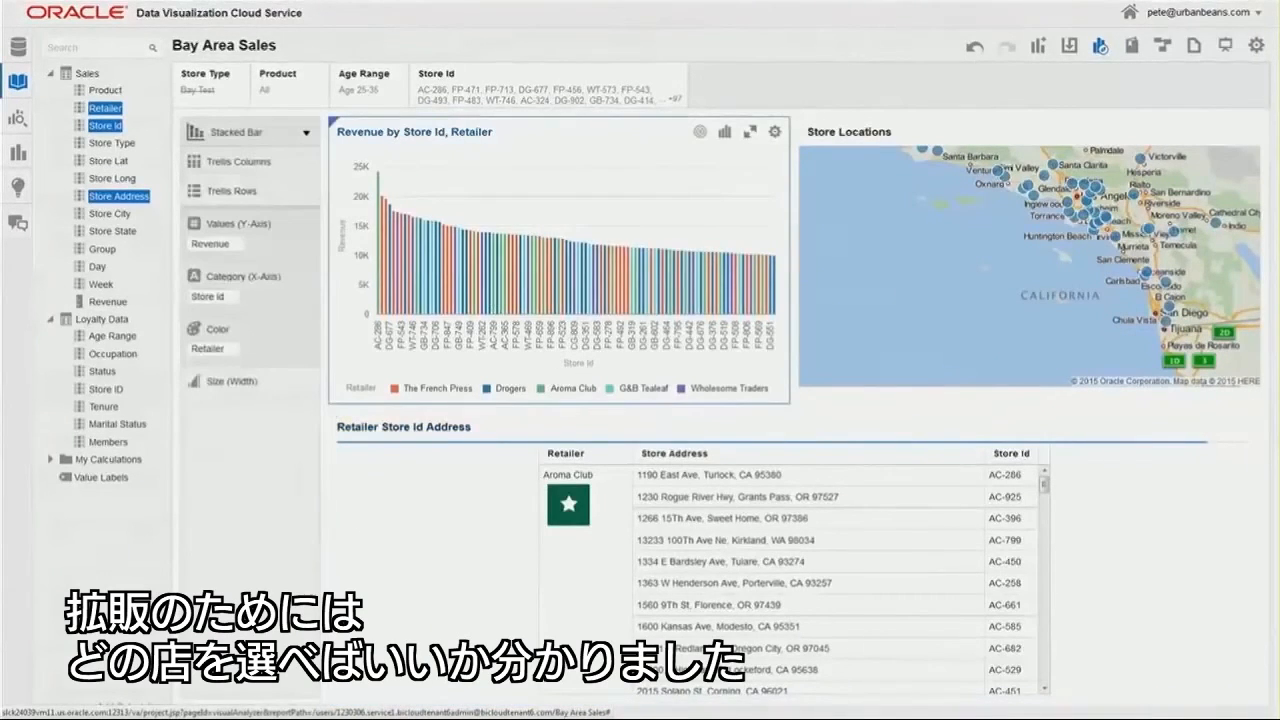
left_click(495, 287)
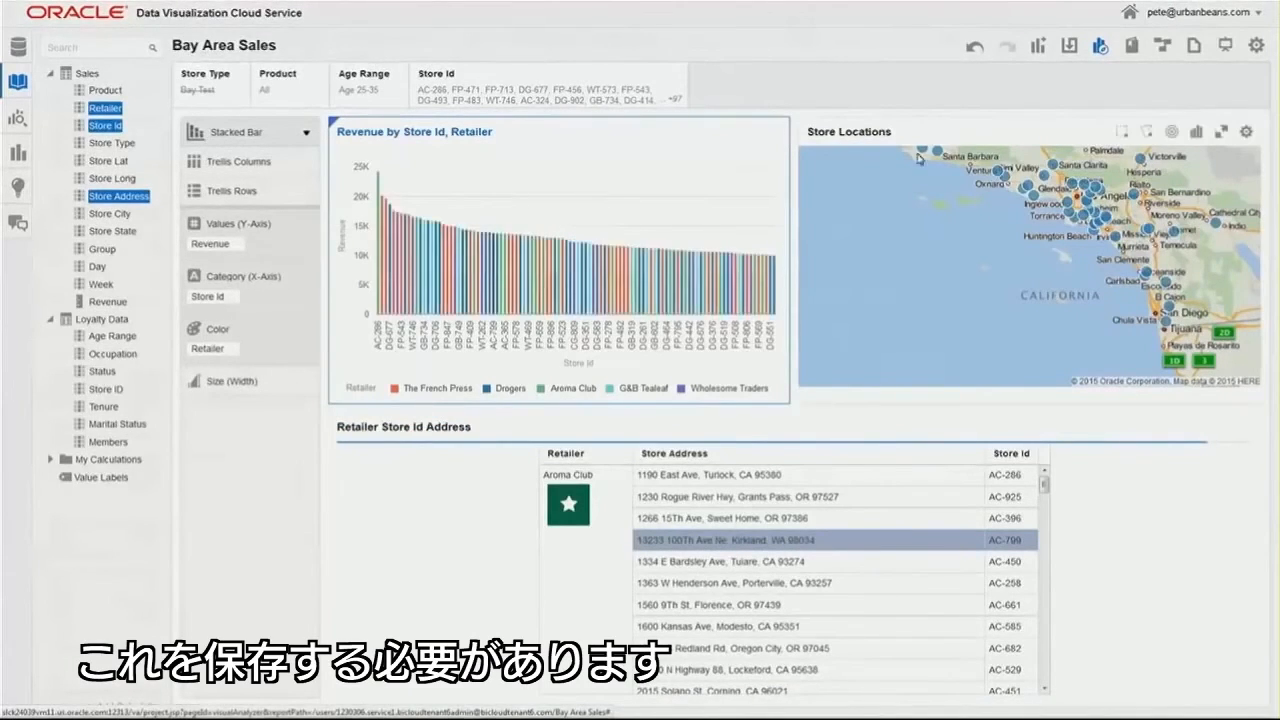
Step: Save the project under the name "New Stores" in My Folders
left_click(1069, 45)
left_click(1095, 92)
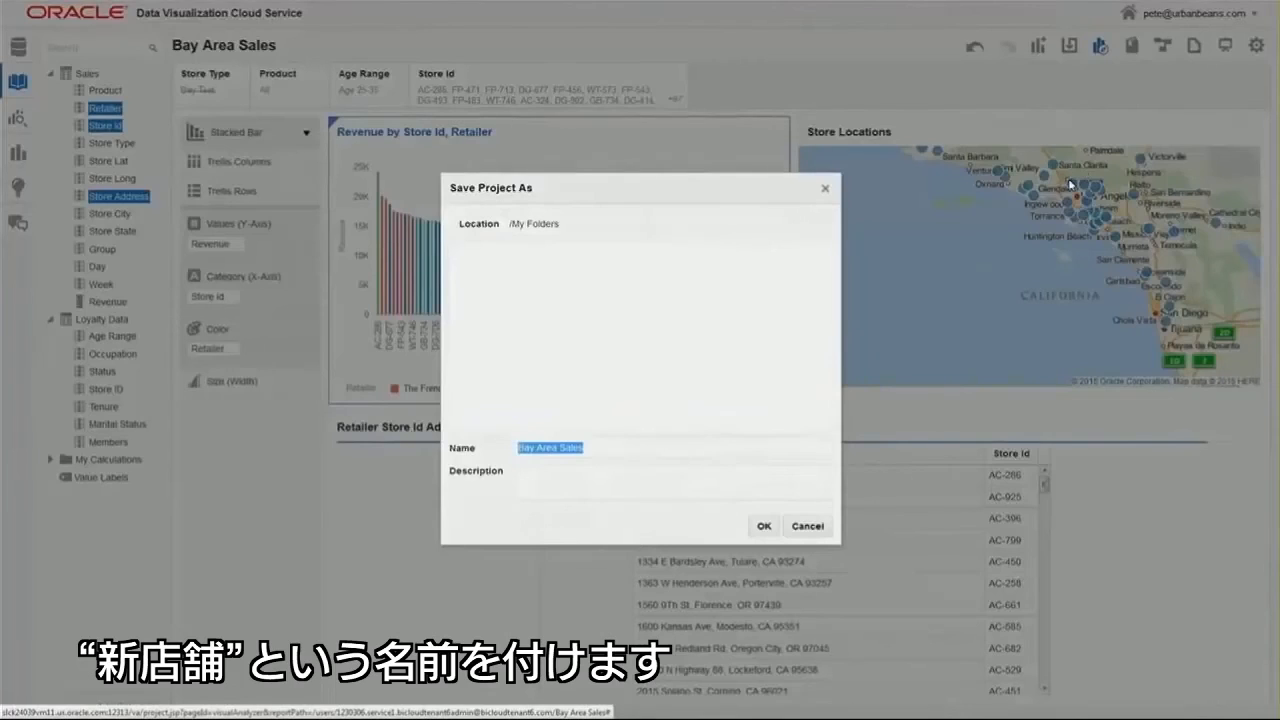
left_click(603, 450)
key("ctrl+a")
type("New")
left_click(765, 527)
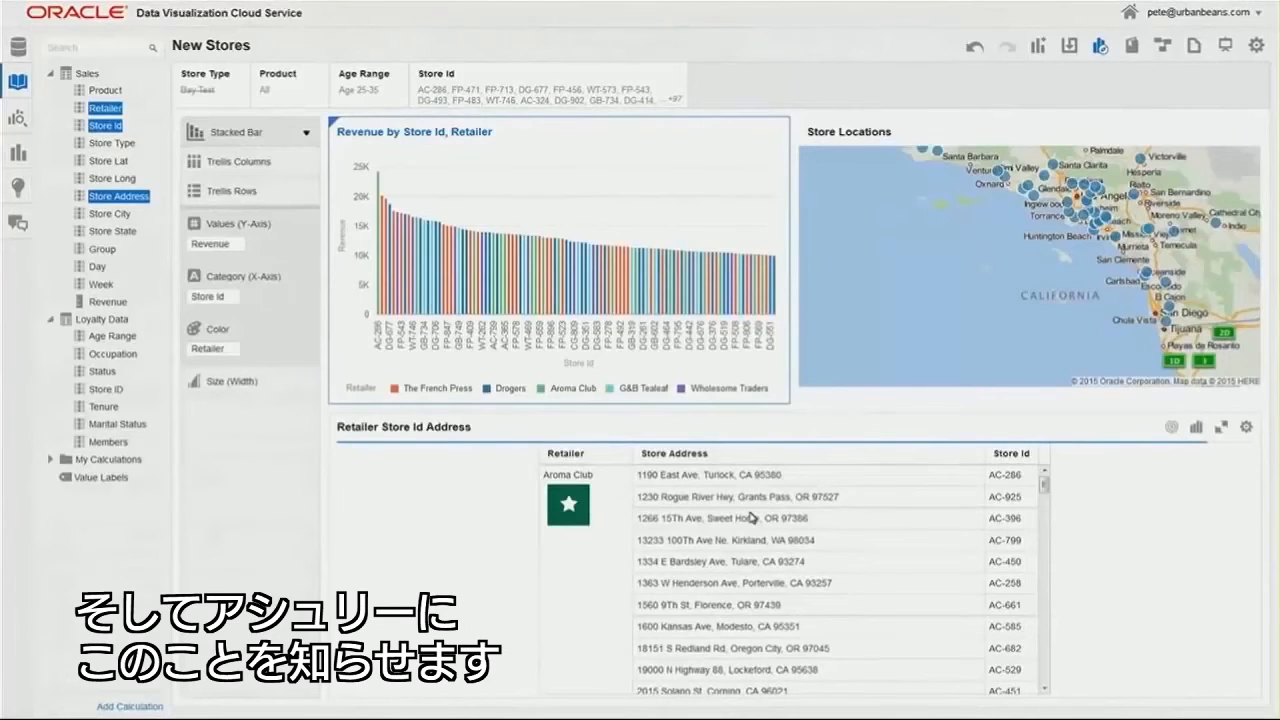
Step: Share New Stores in the New Product Introduction conversation with the message "Here are the next best stores for Columbian Instant."
left_click(18, 222)
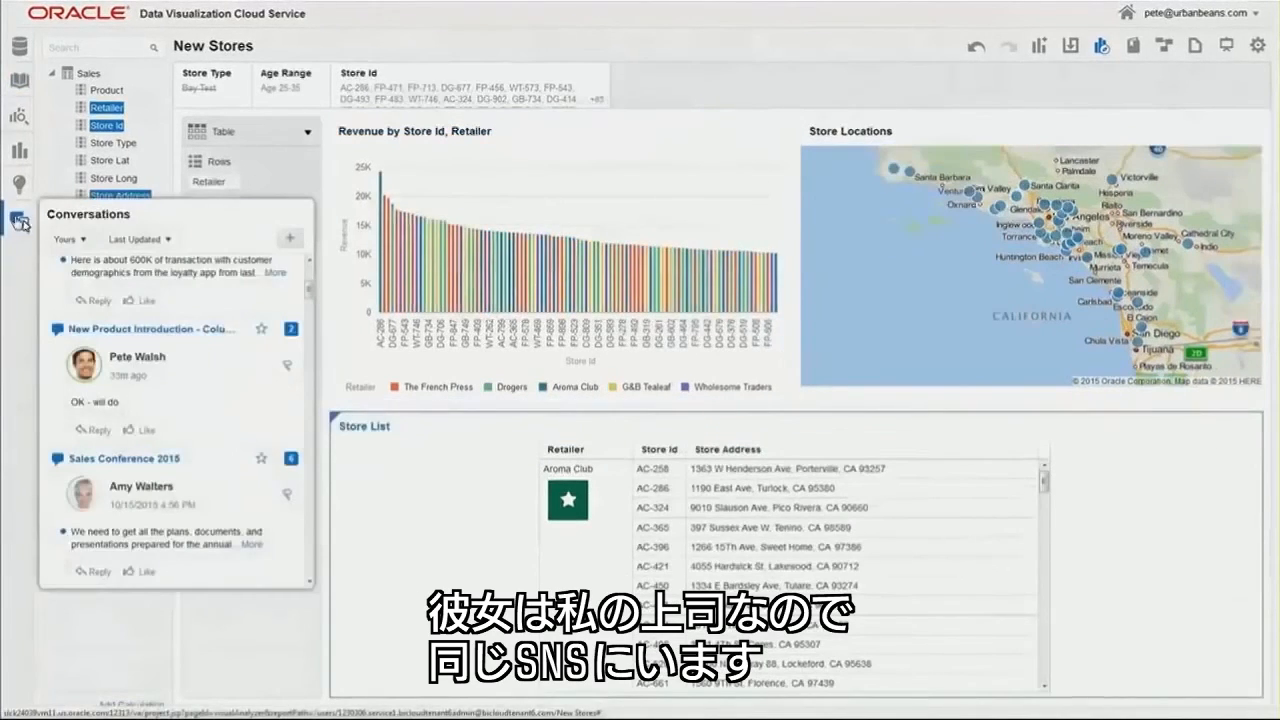
left_click(277, 259)
type("Here are the next best stores for")
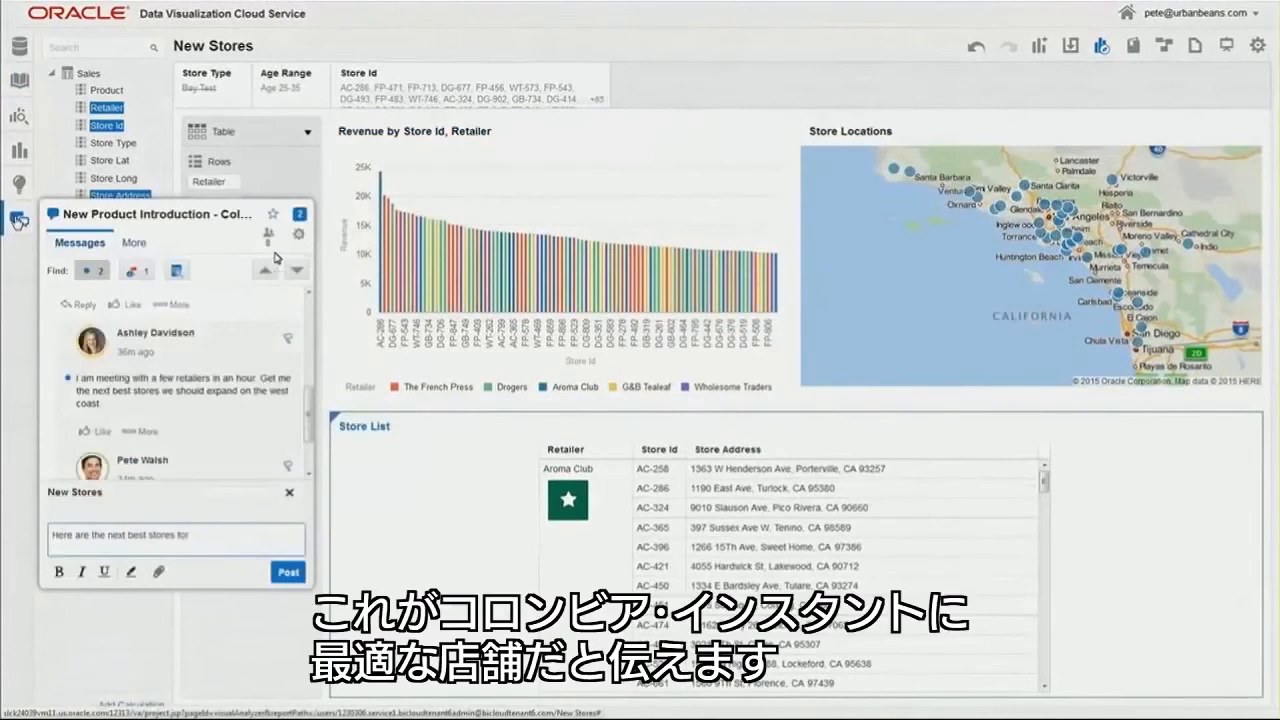
type(" Columbian Instant.")
left_click(287, 566)
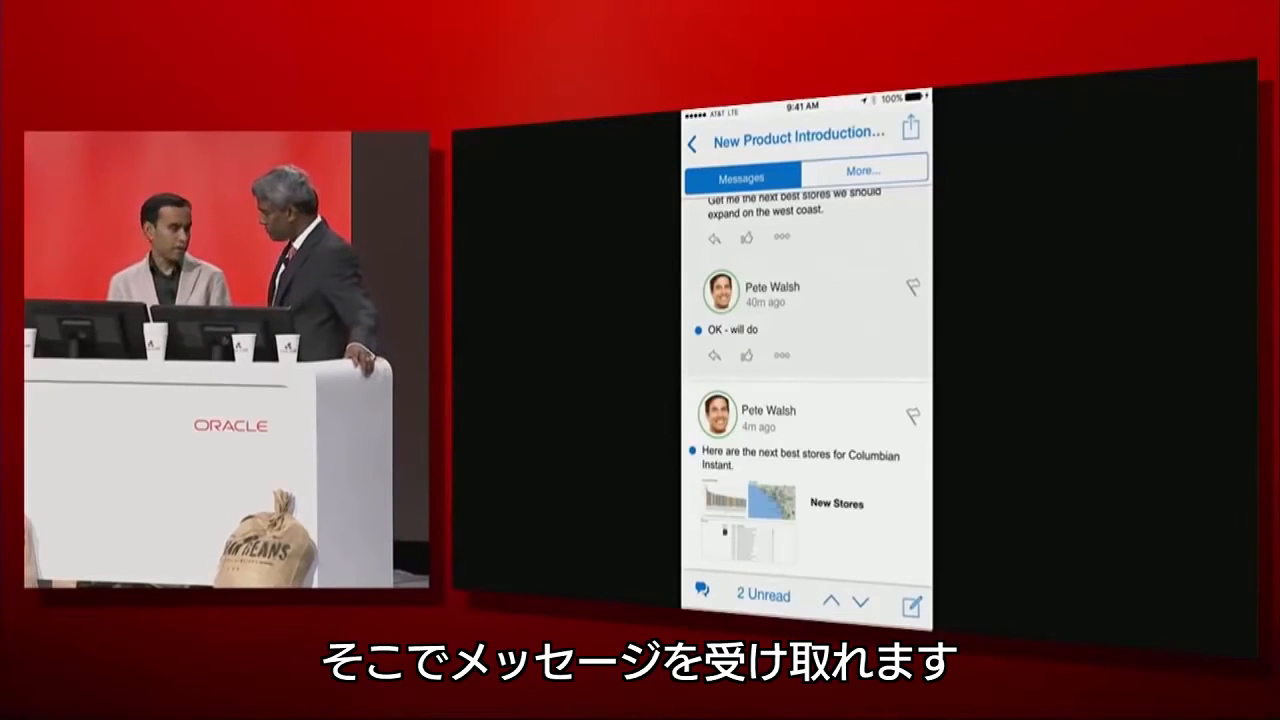
Step: Open the shared New Stores project from the conversation on the phone and enlarge the Store Locations map
left_click(749, 520)
left_click(808, 546)
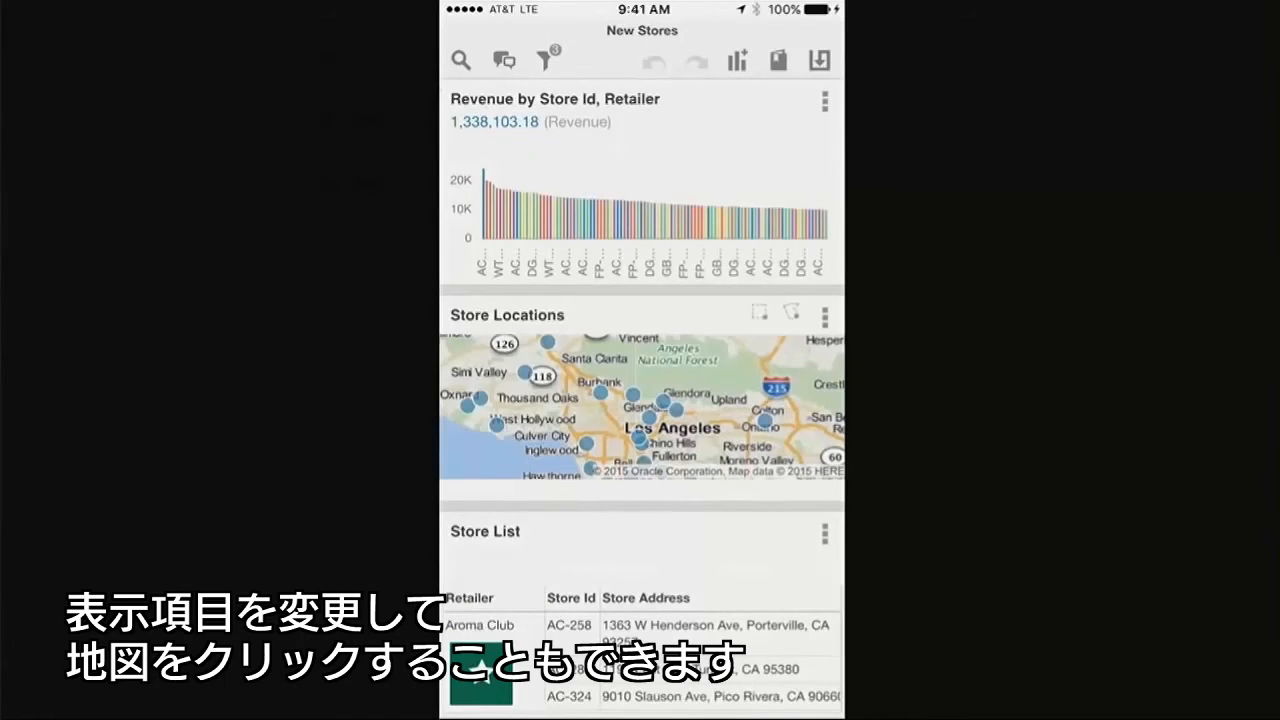
left_click(650, 412)
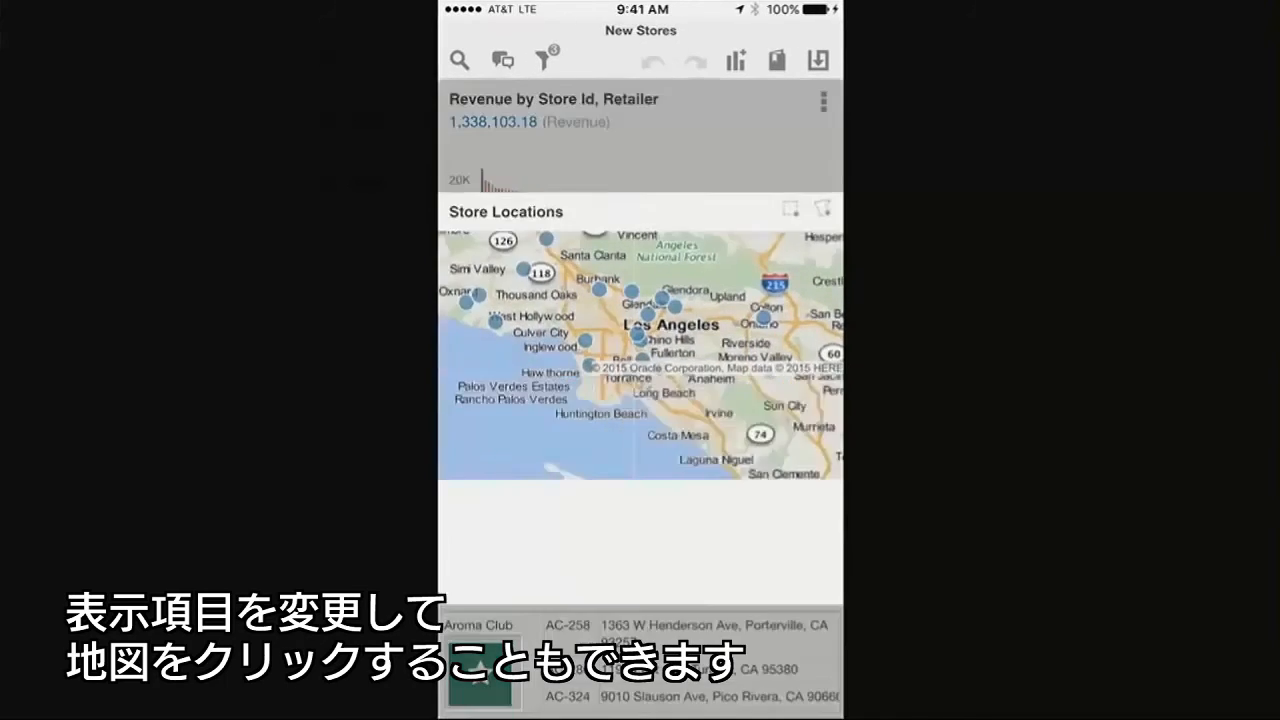
Step: Examine the Southern California stores on the enlarged Store Locations map and return to the project overview
left_click_drag(640, 430, 633, 321)
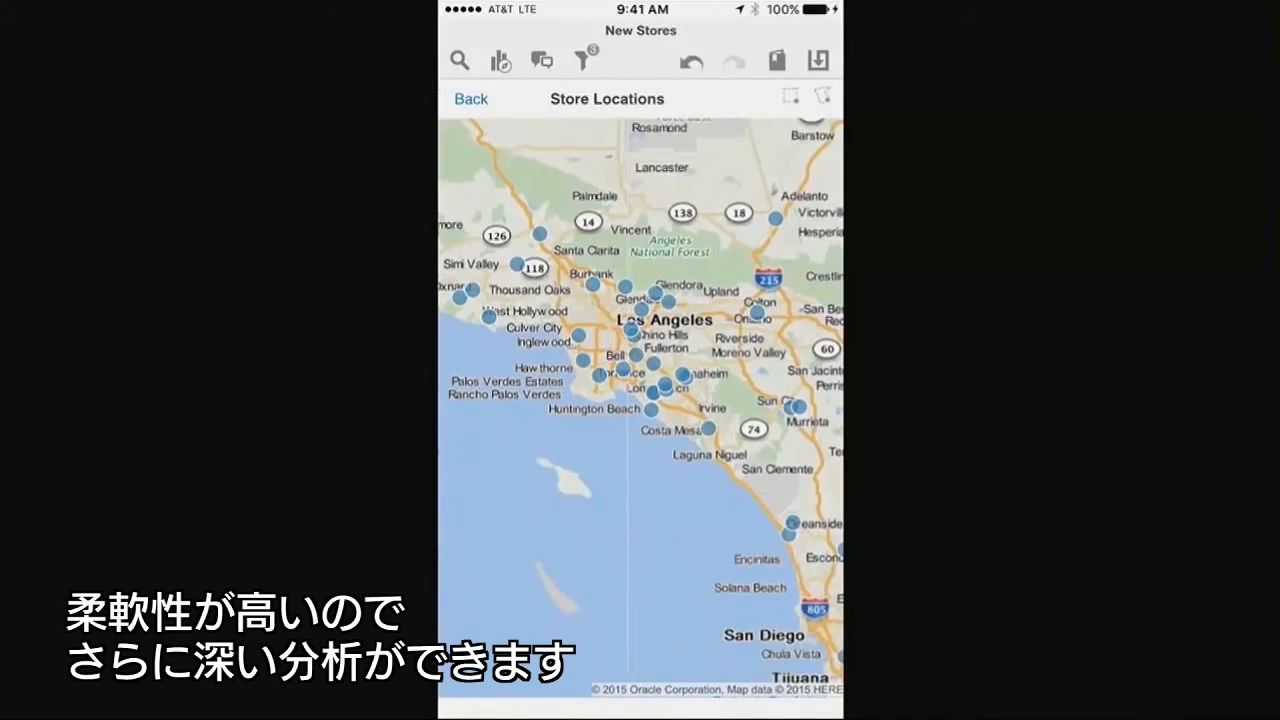
left_click(471, 99)
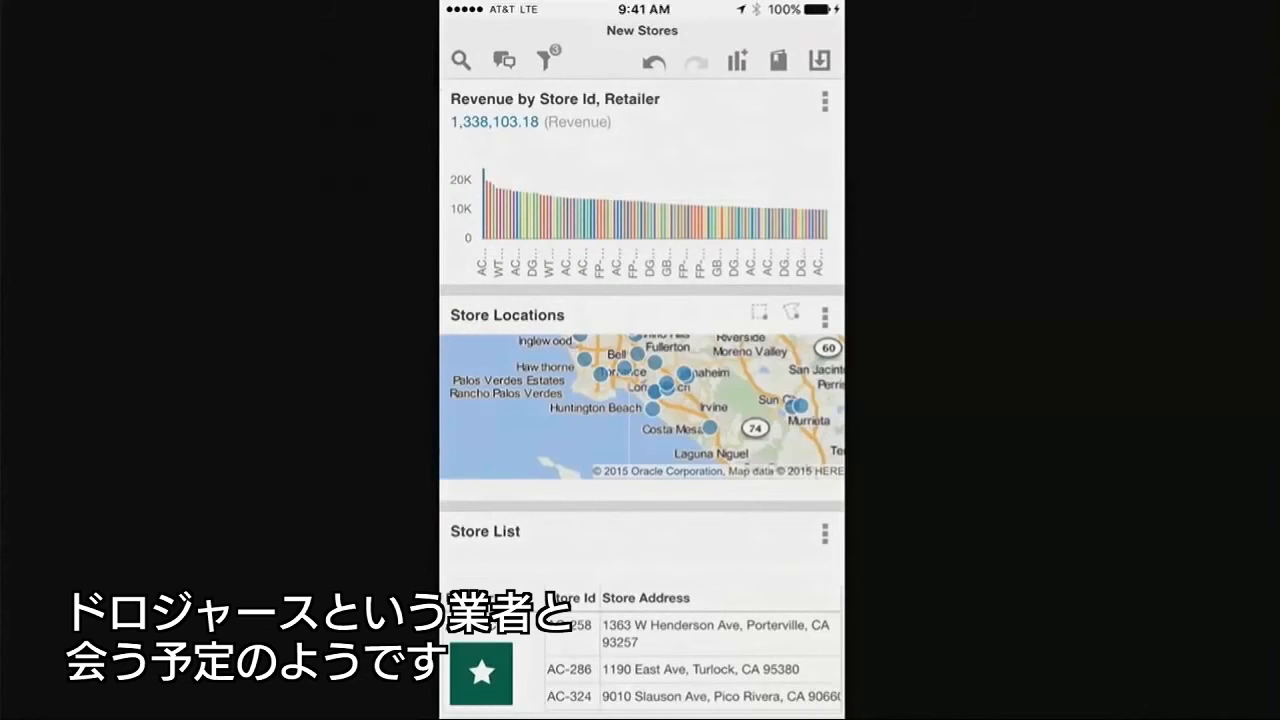
Step: Find the retailer Drogers in the data, create a filter from it, and enlarge the Store List table
left_click(461, 60)
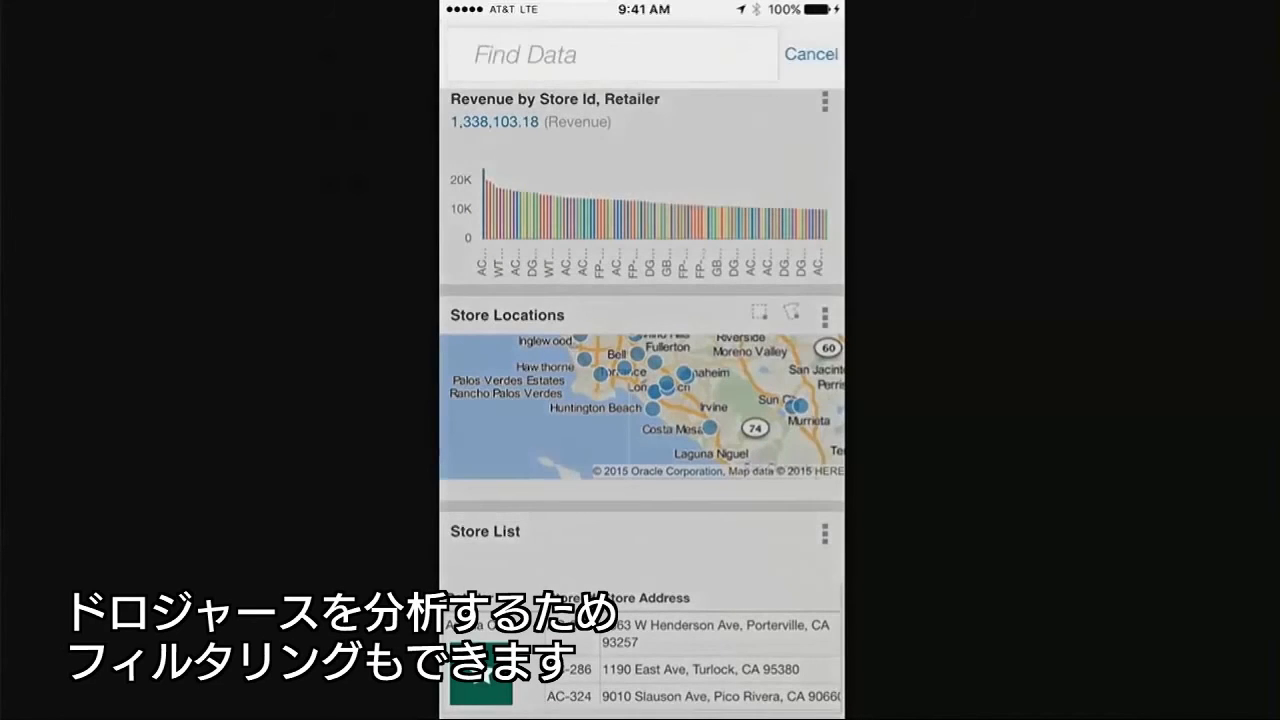
left_click(526, 54)
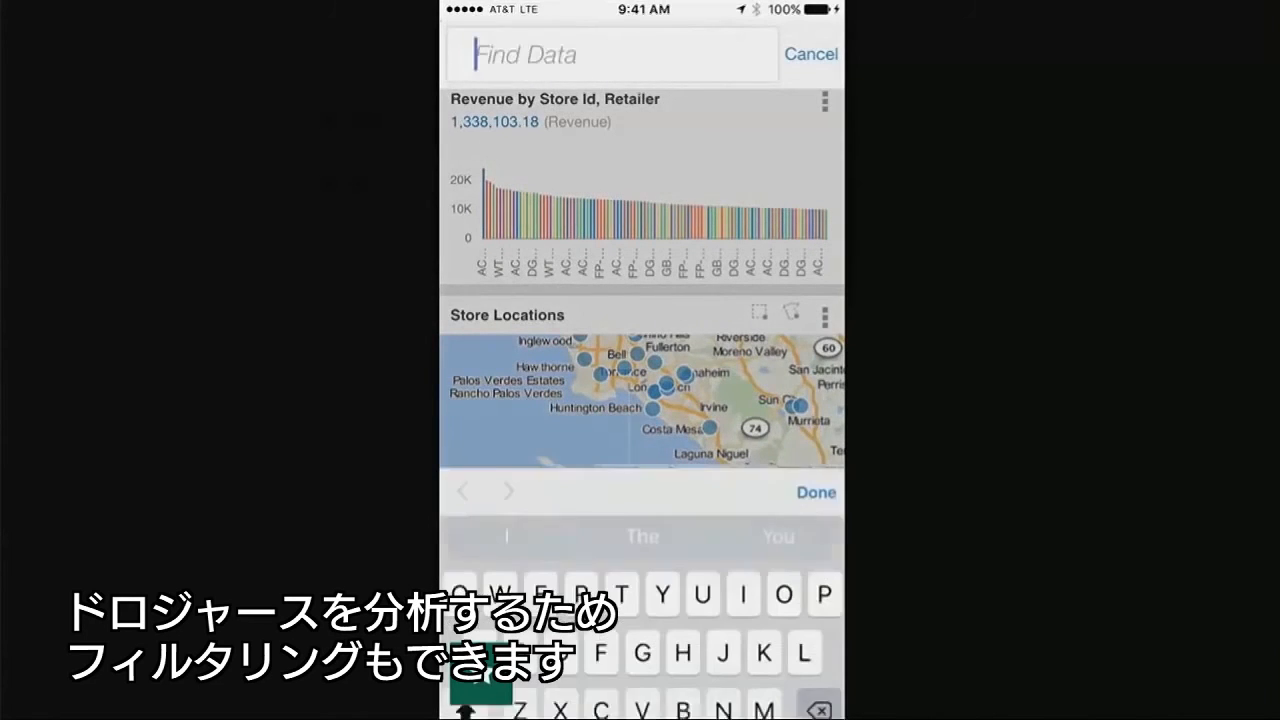
type("Dr")
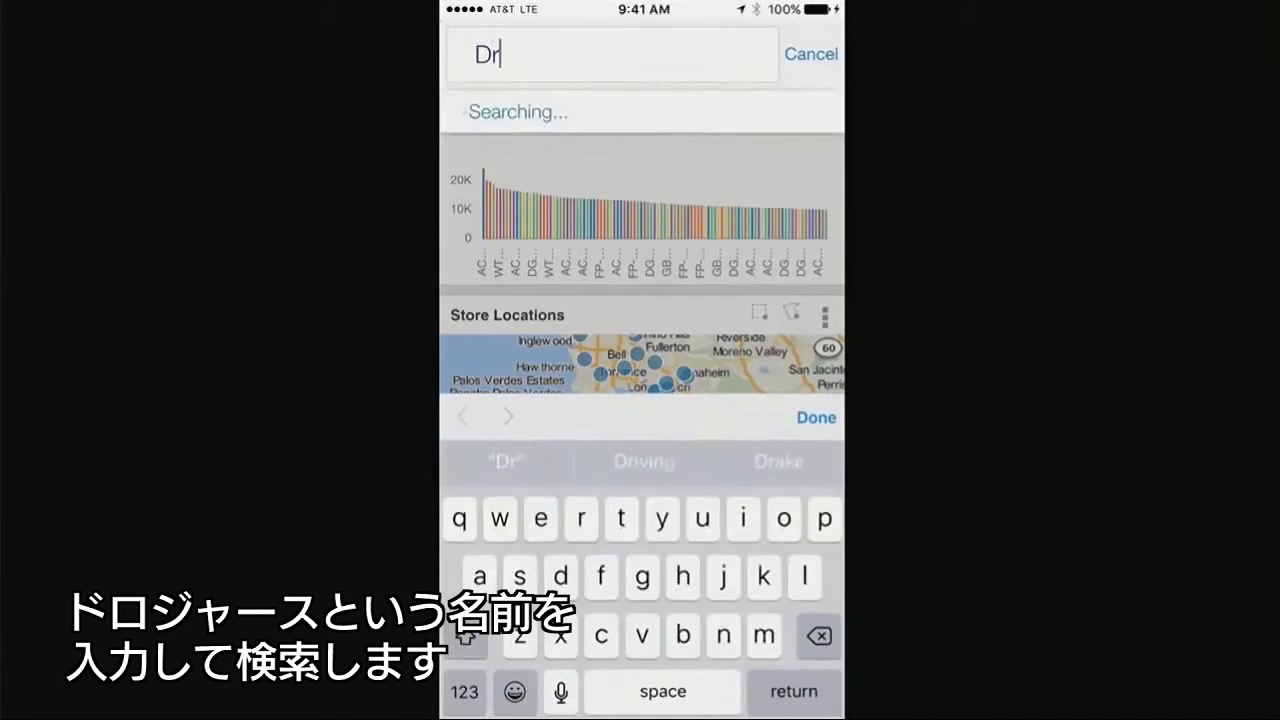
type("ogers")
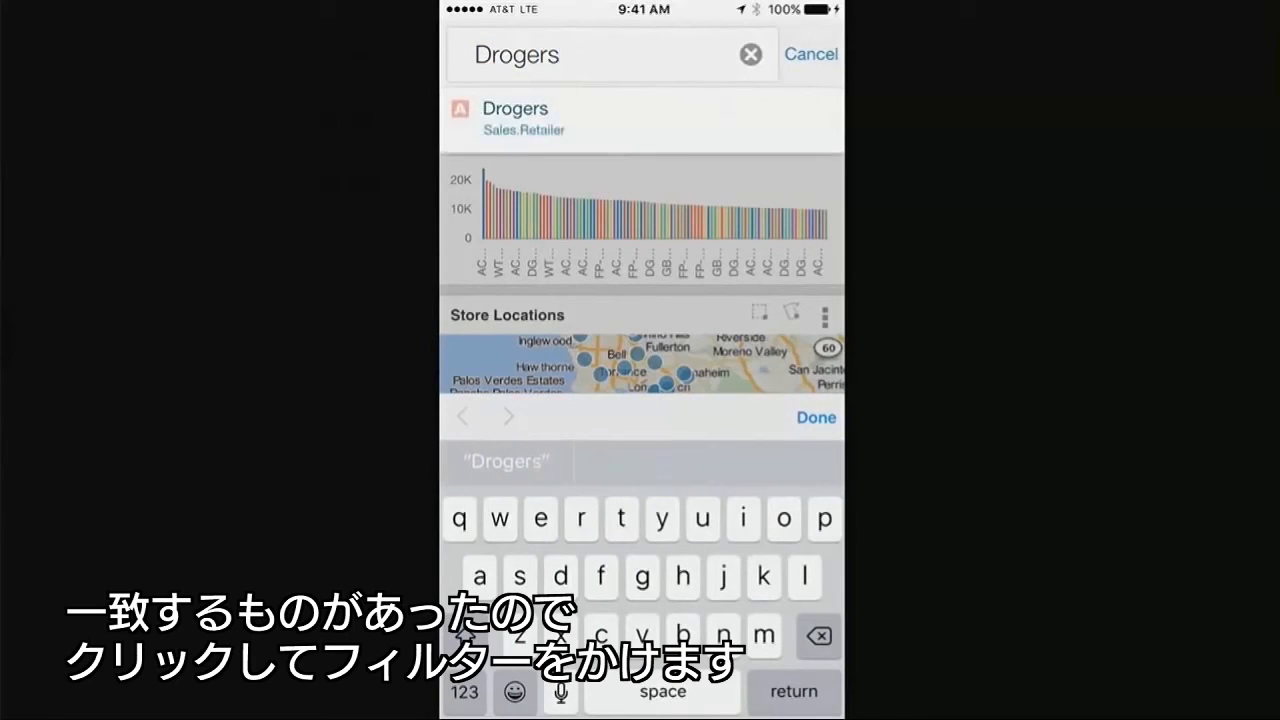
left_click(514, 118)
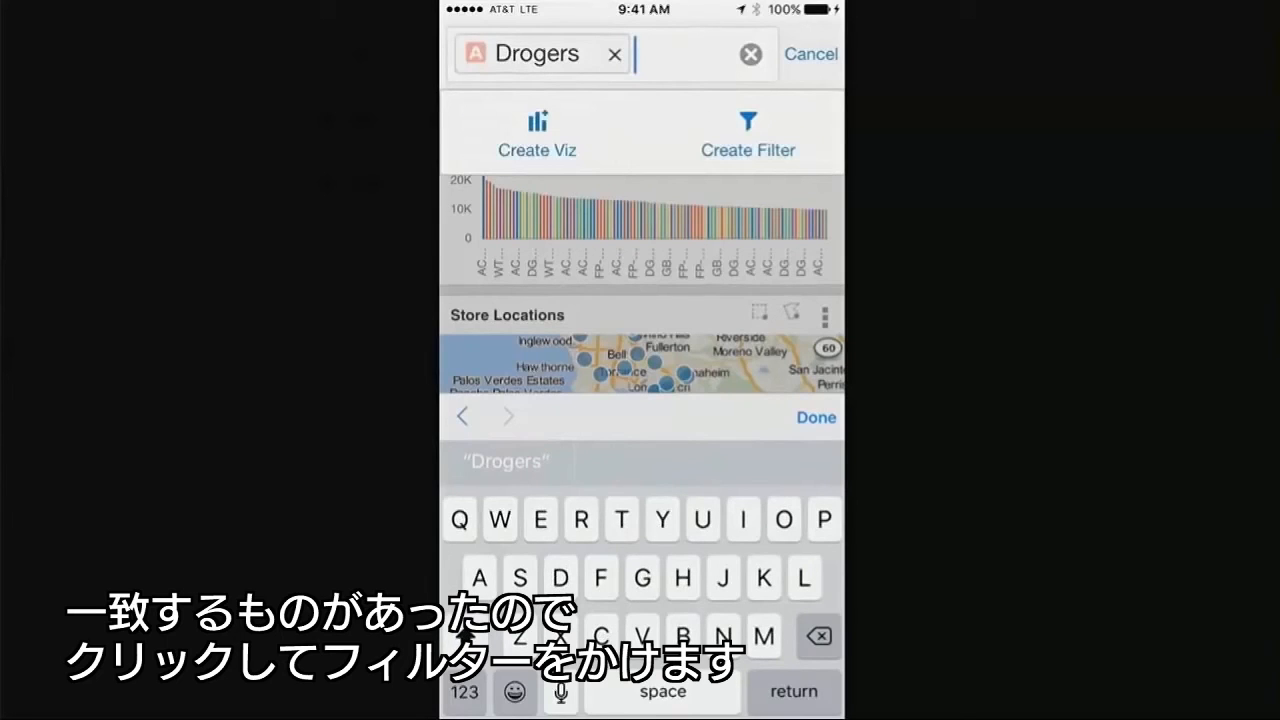
left_click(748, 135)
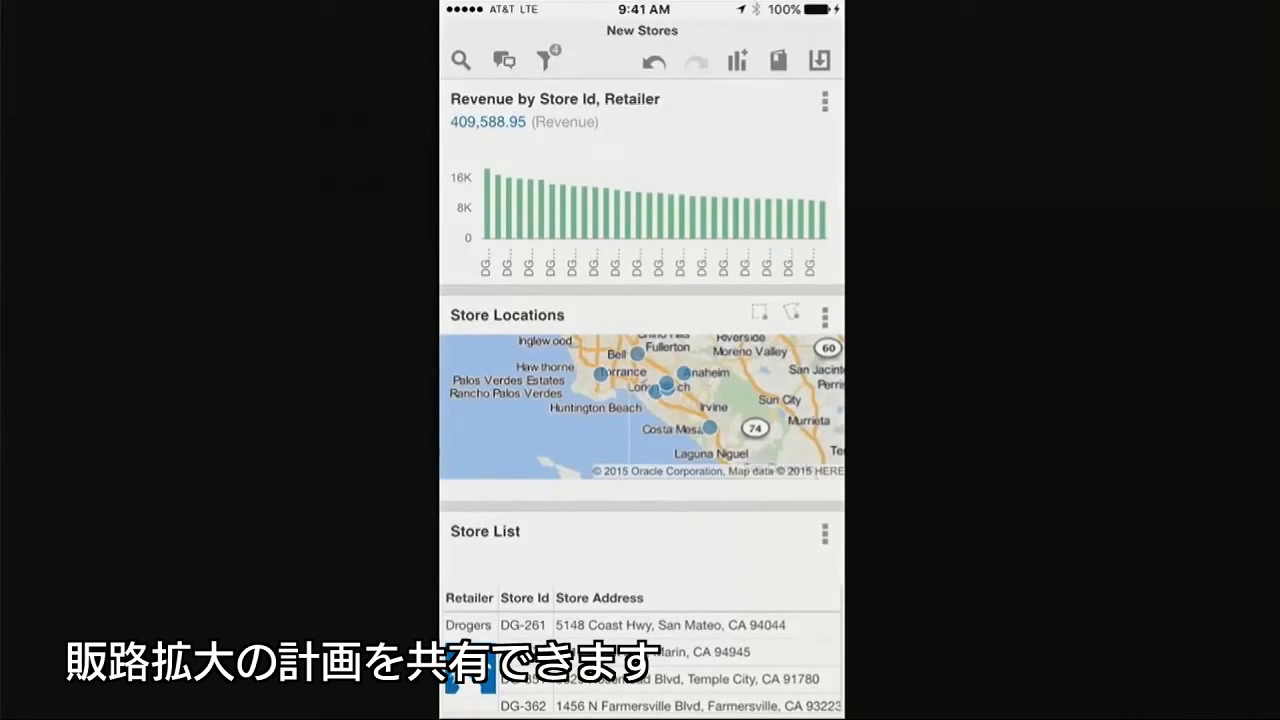
left_click(485, 531)
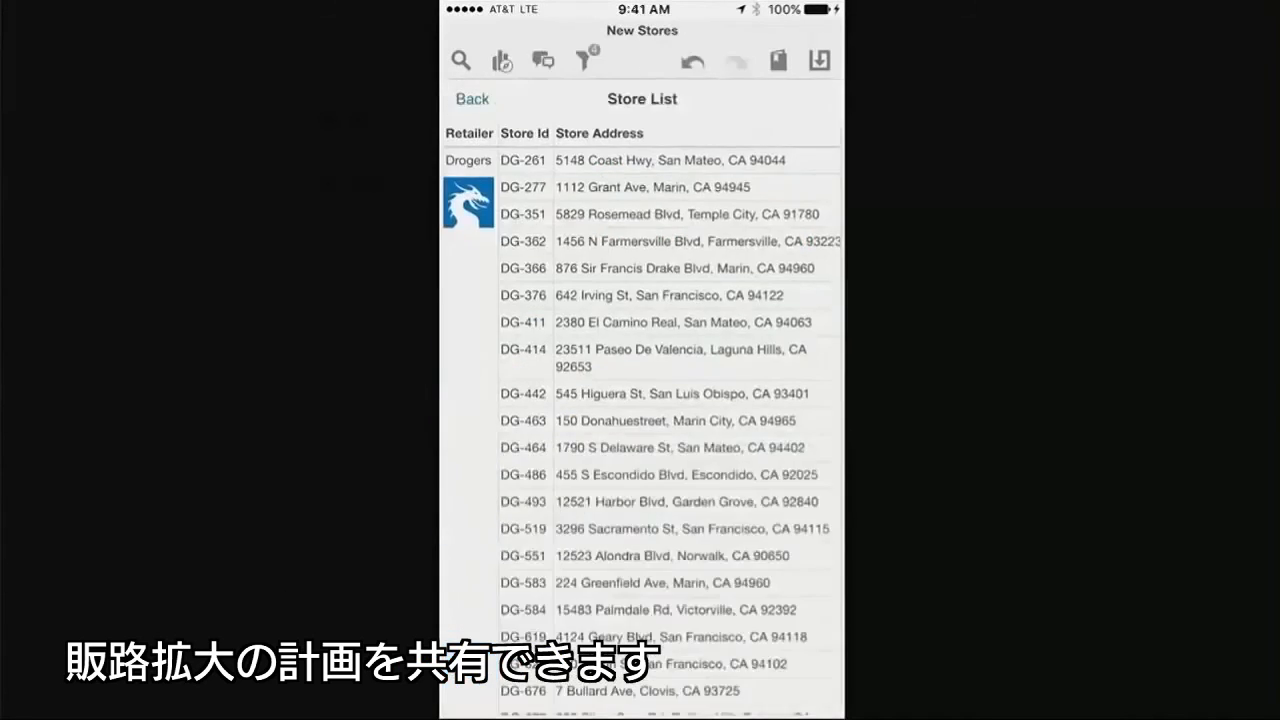